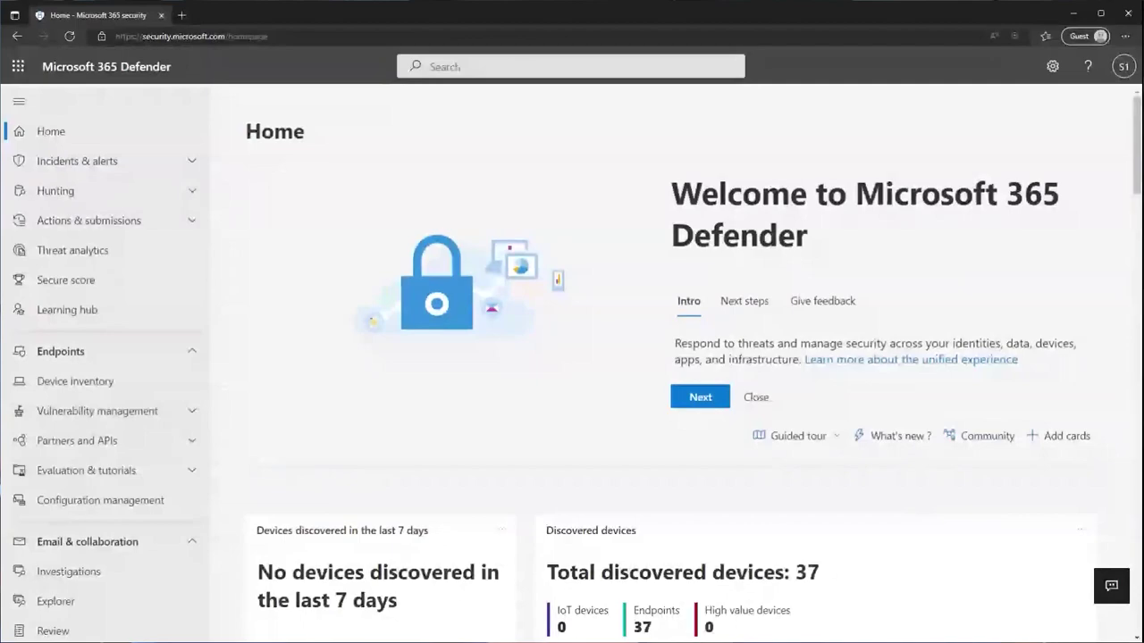
Open the Incidents queue and expand multi-stage incident 122 to list its alerts
{"action": "left_click", "coordinate": [77, 160]}
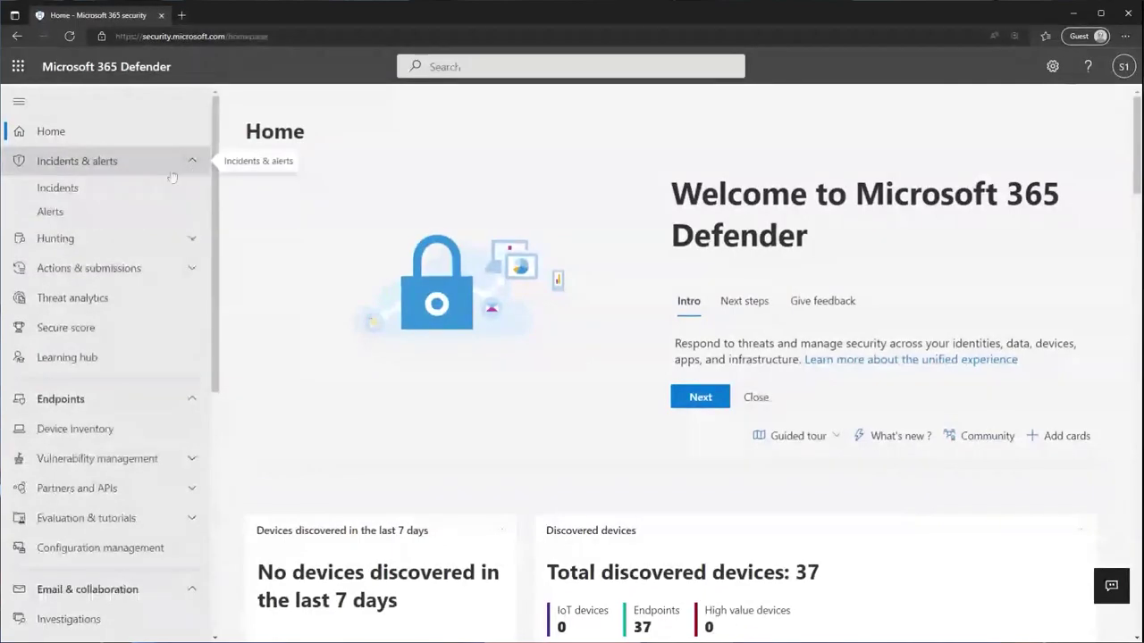
{"action": "left_click", "coordinate": [58, 188]}
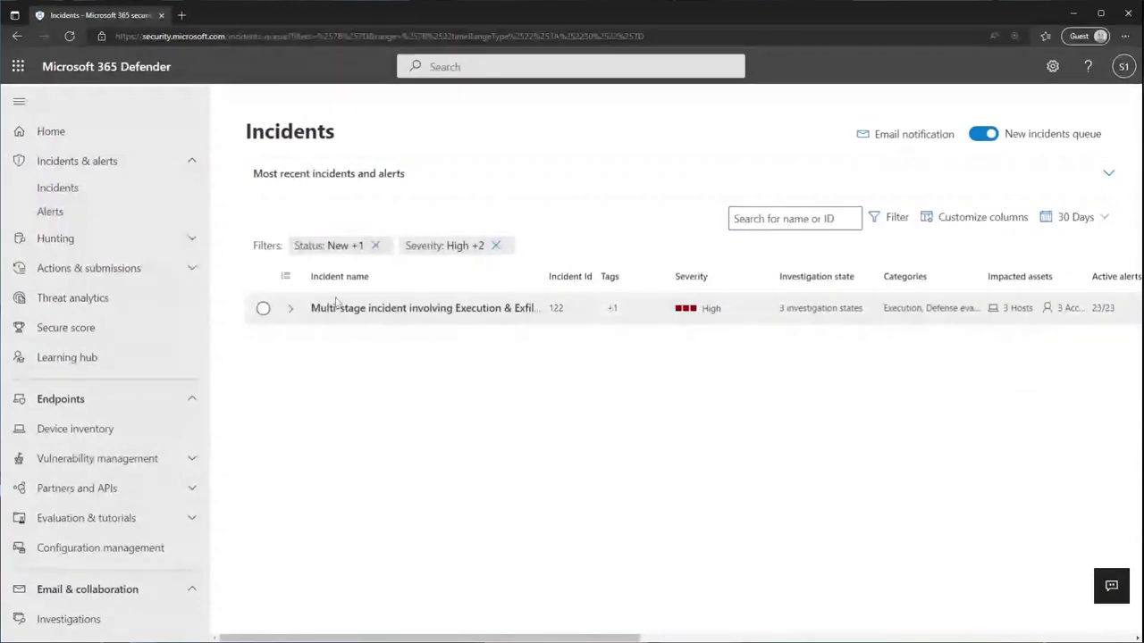
{"action": "left_click", "coordinate": [291, 308]}
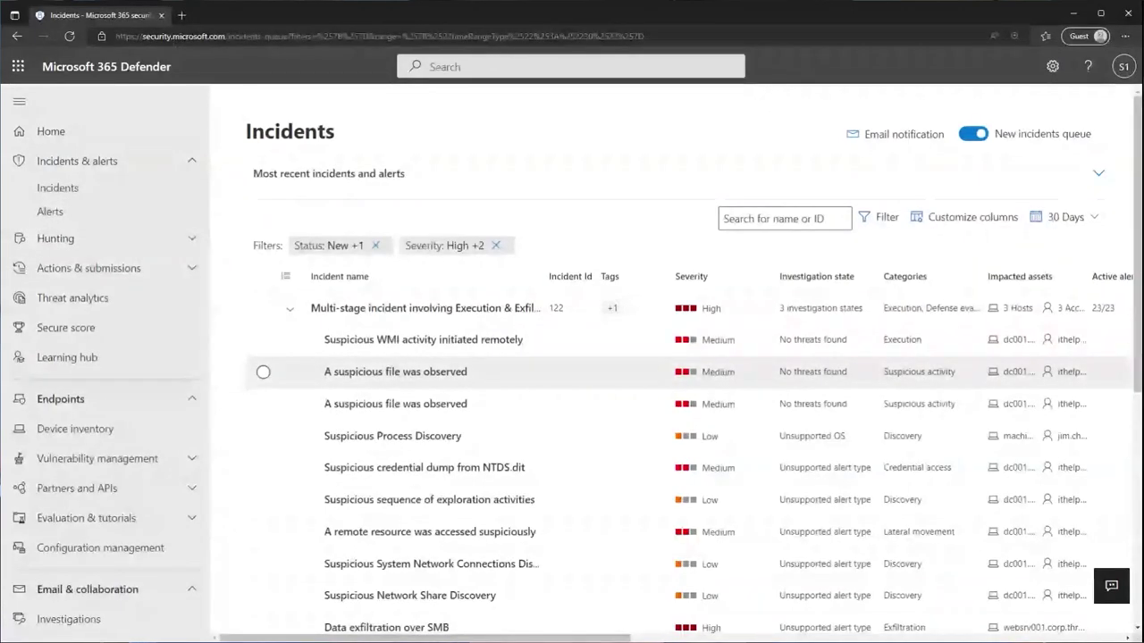
Scroll through incident 122's alerts to find Data exfiltration over SMB at High severity
{"action": "scroll", "coordinate": [439, 361], "scroll_direction": "down", "scroll_amount": 1}
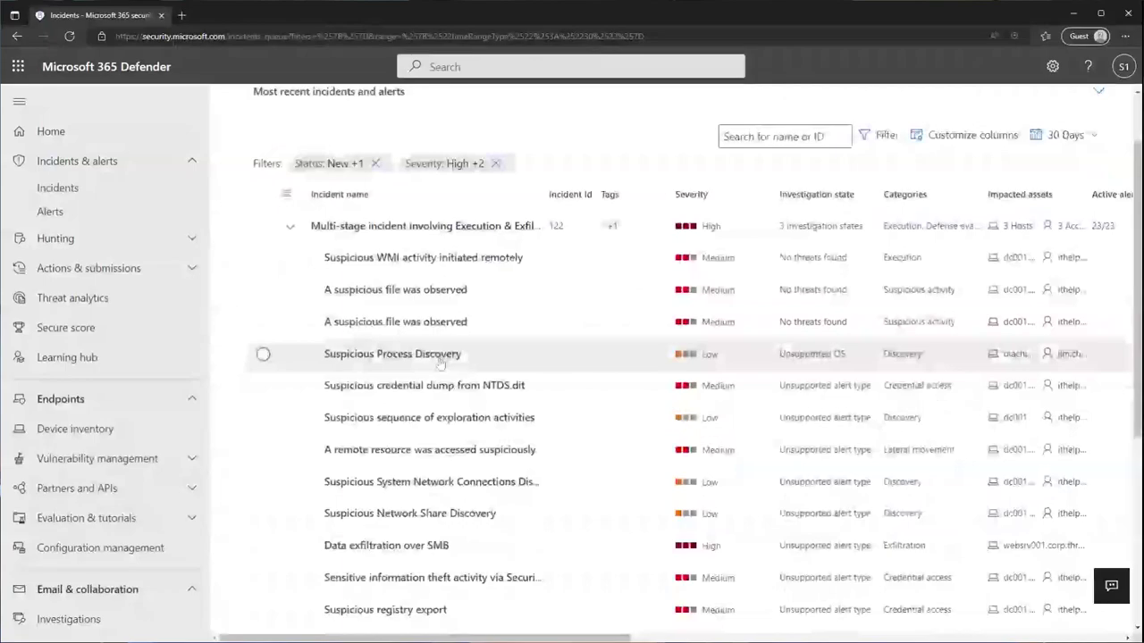
{"action": "scroll", "coordinate": [440, 362], "scroll_direction": "right", "scroll_amount": 3}
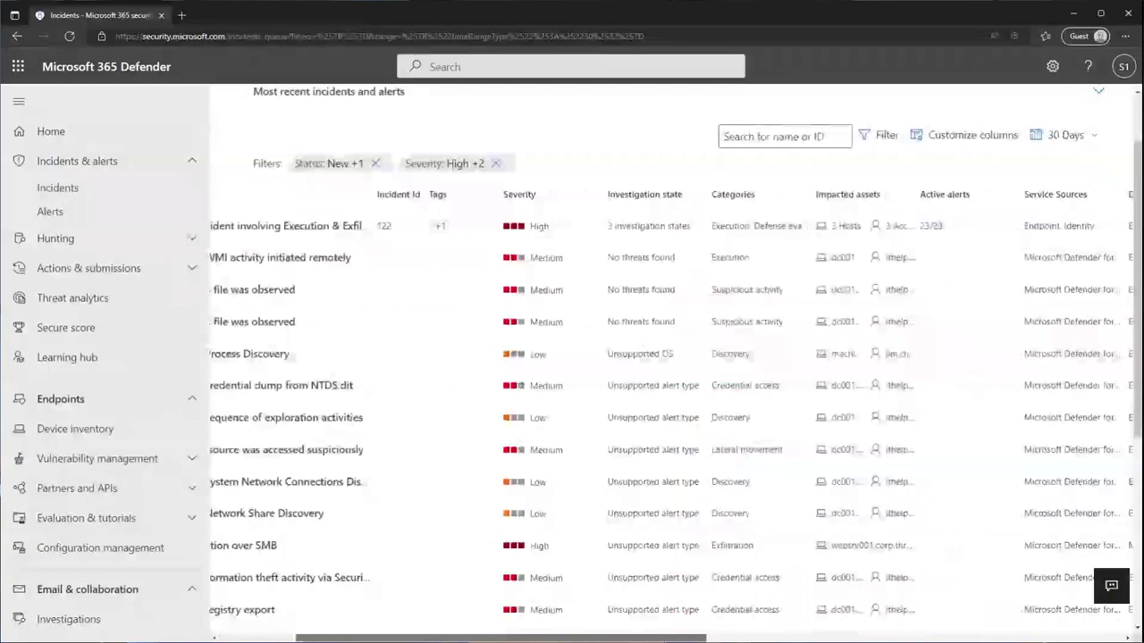
{"action": "scroll", "coordinate": [739, 363], "scroll_direction": "down", "scroll_amount": 2}
{"action": "scroll", "coordinate": [739, 363], "scroll_direction": "right", "scroll_amount": 5}
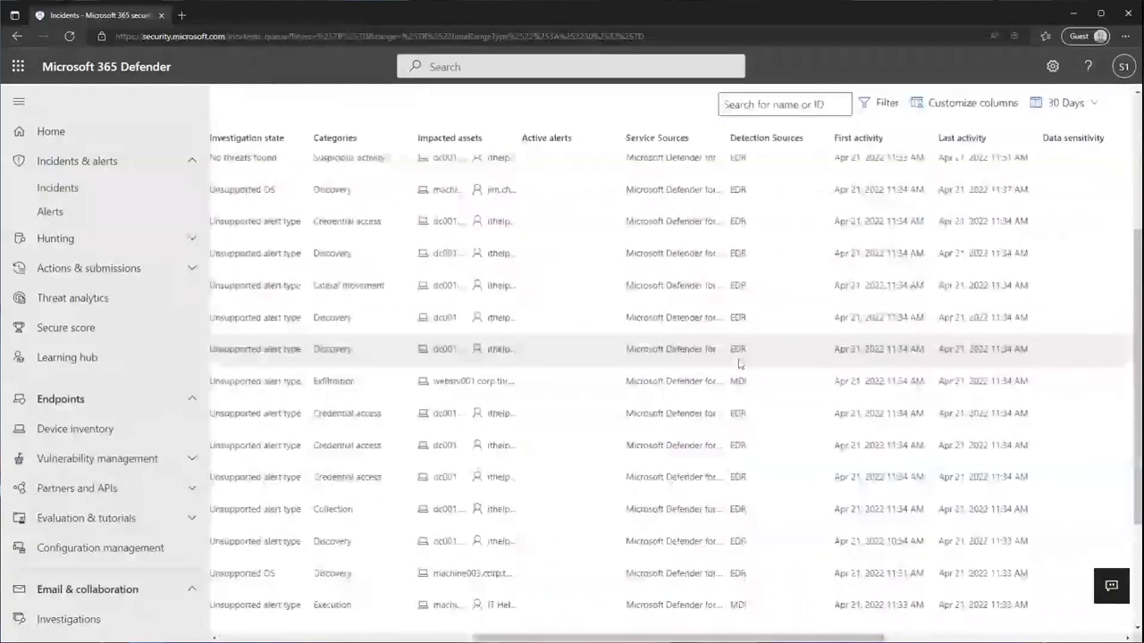
{"action": "scroll", "coordinate": [739, 363], "scroll_direction": "down", "scroll_amount": 2}
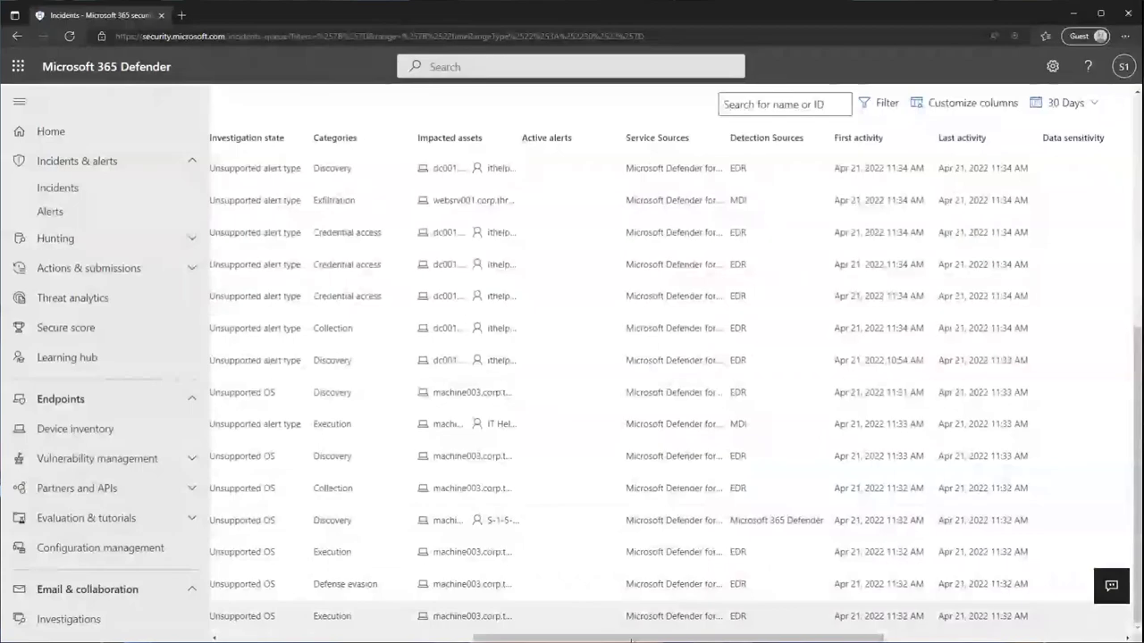
{"action": "left_click_drag", "start_coordinate": [631, 639], "coordinate": [376, 639]}
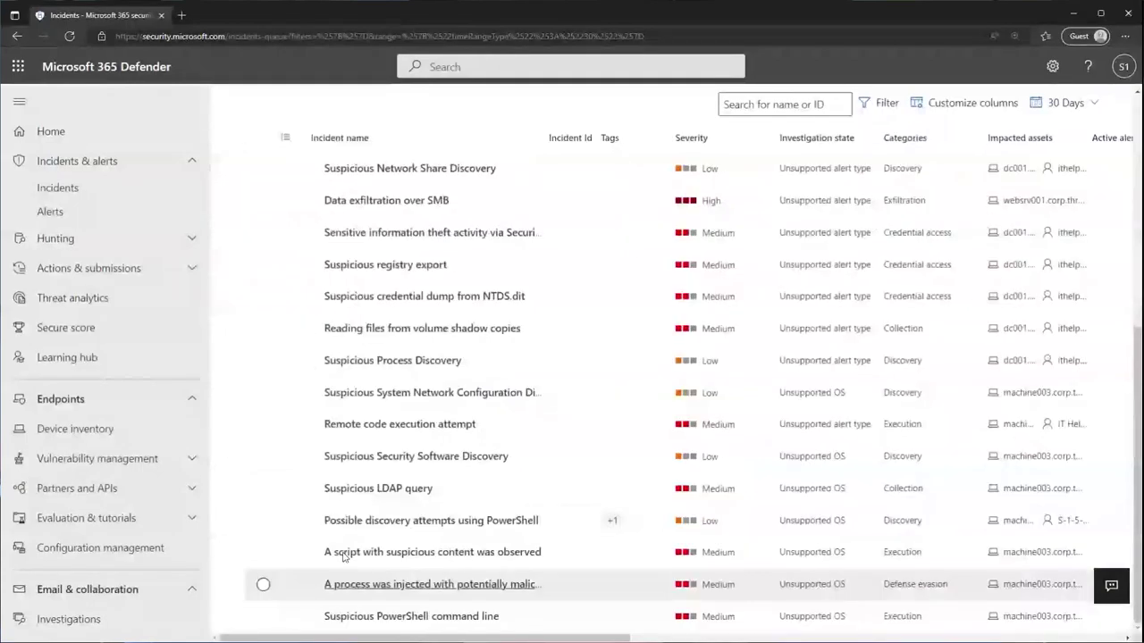
Review incident 122's summary: 23 alerts, Active, High severity, and the 26 entities found
{"action": "left_click", "coordinate": [344, 553]}
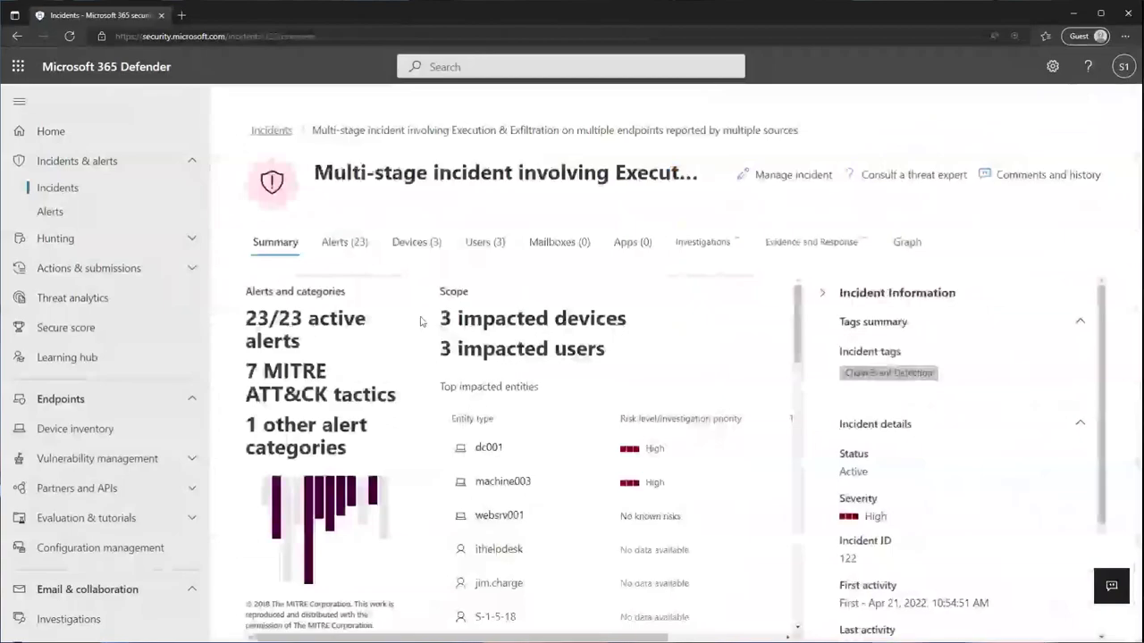
{"action": "scroll", "coordinate": [420, 321], "scroll_direction": "down", "scroll_amount": 1}
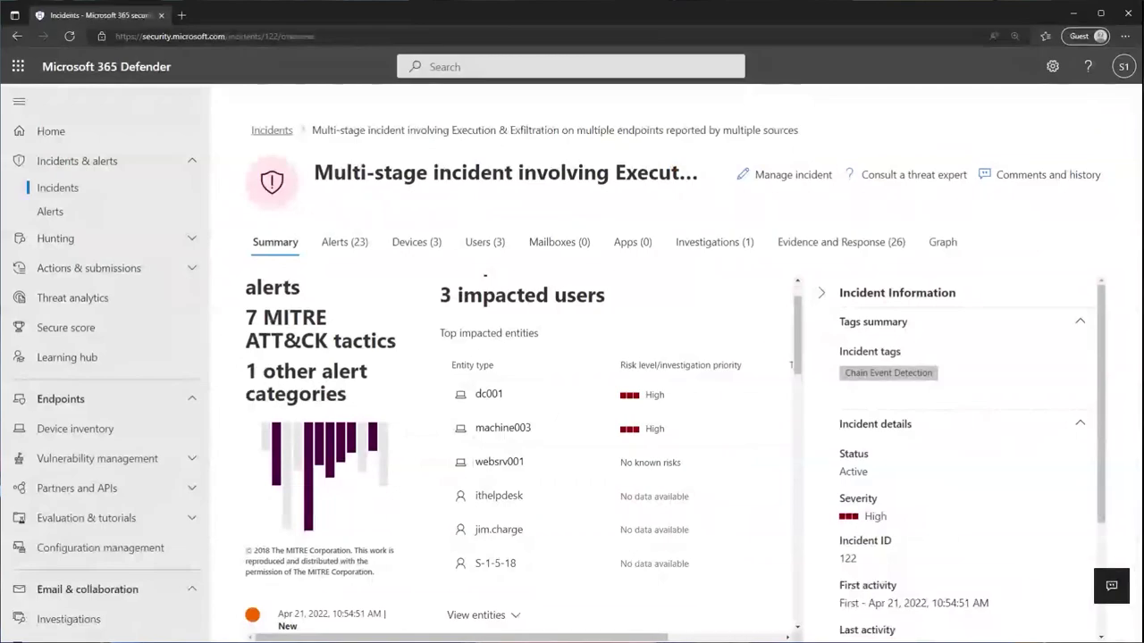
{"action": "scroll", "coordinate": [306, 467], "scroll_direction": "down", "scroll_amount": 3}
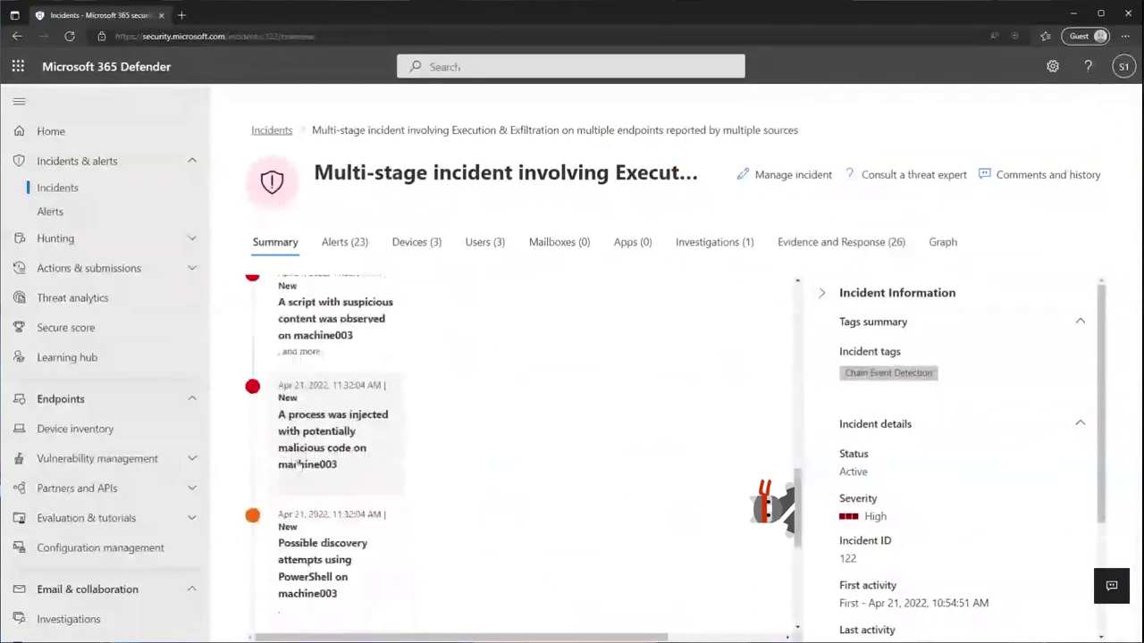
{"action": "scroll", "coordinate": [307, 467], "scroll_direction": "up", "scroll_amount": 2}
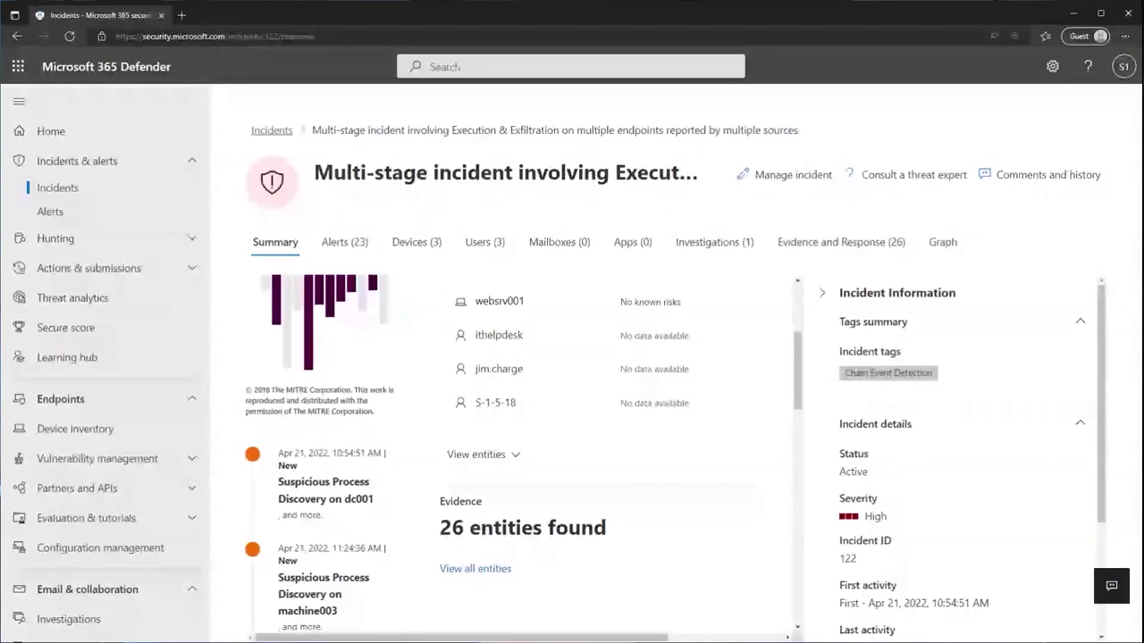
{"action": "triple_click", "coordinate": [523, 527]}
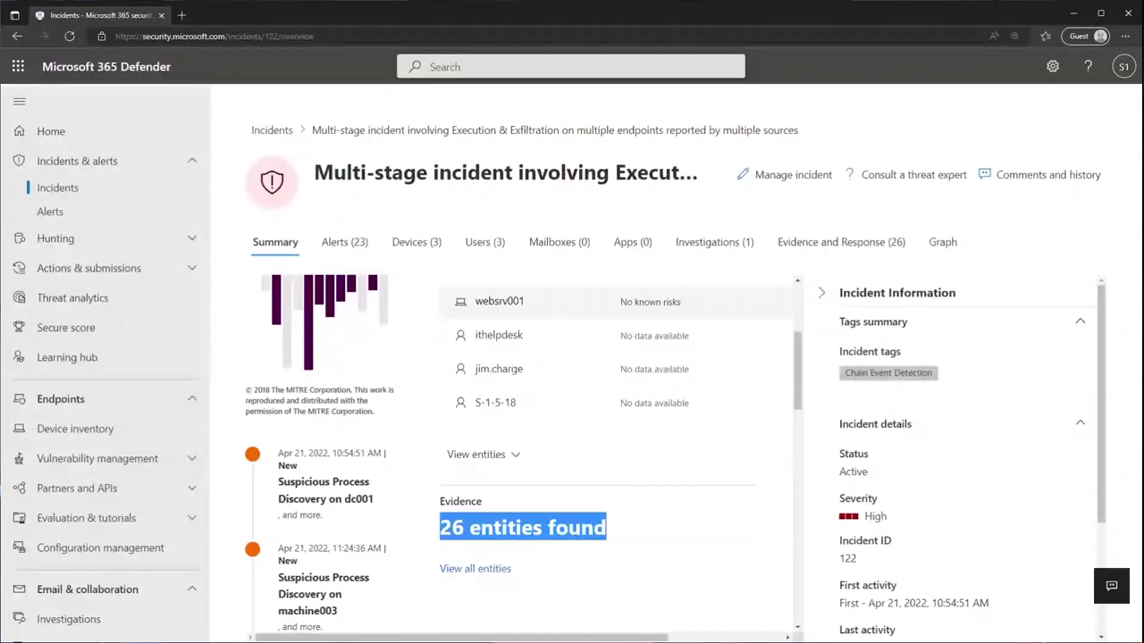
Scroll to show incident 122 is unassigned, with classification and determination not set
{"action": "scroll", "coordinate": [844, 431], "scroll_direction": "down", "scroll_amount": 2}
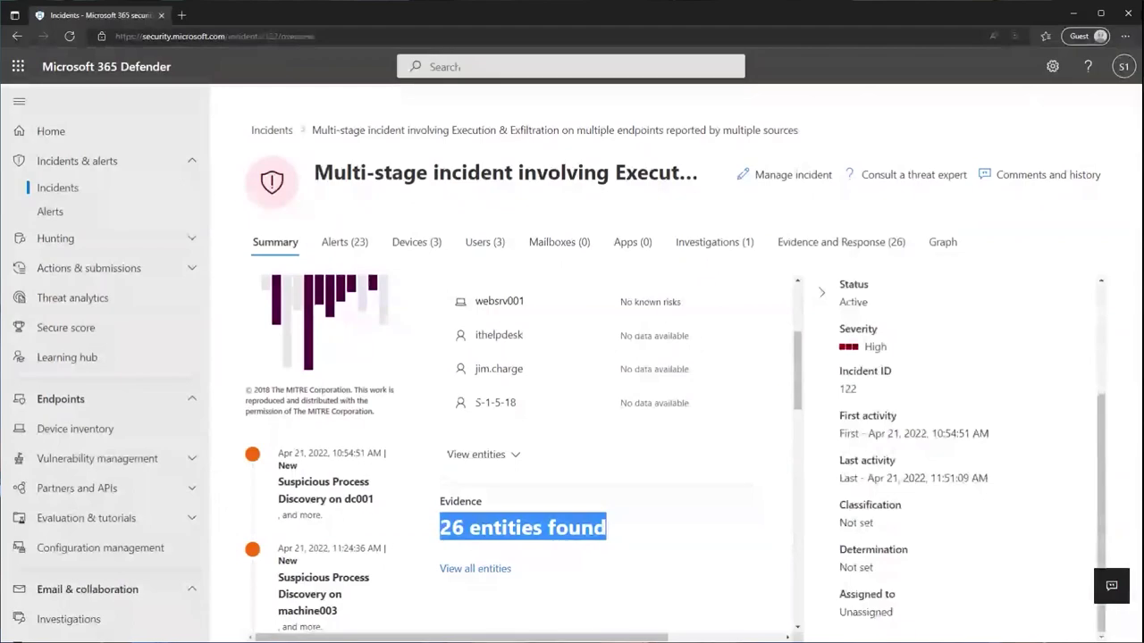
{"action": "left_click", "coordinate": [792, 175]}
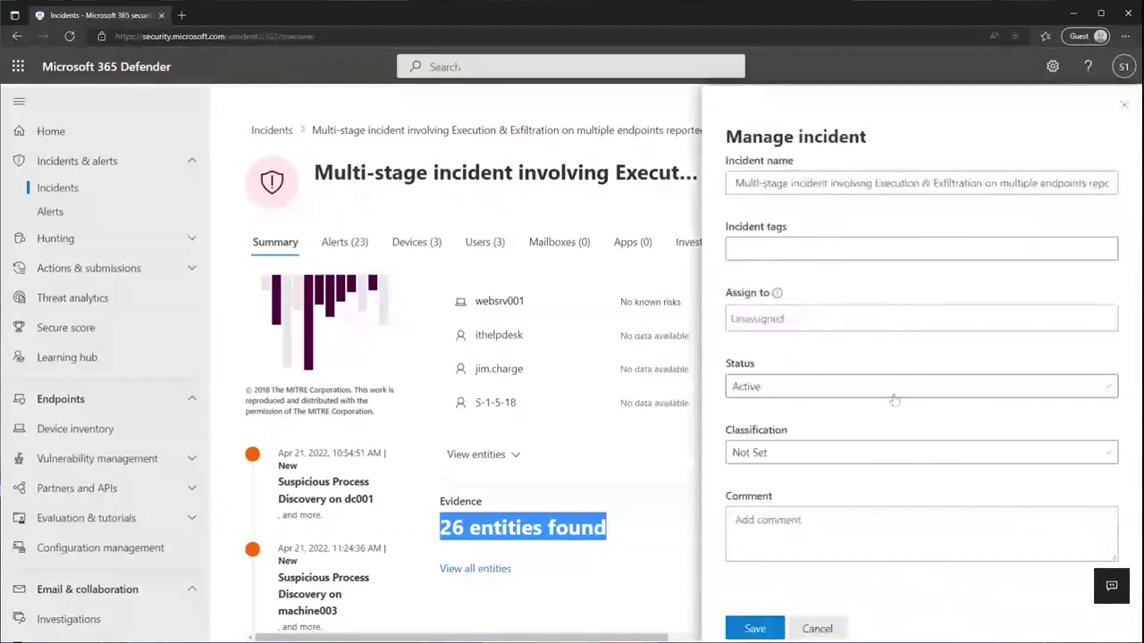
{"action": "left_click", "coordinate": [868, 452]}
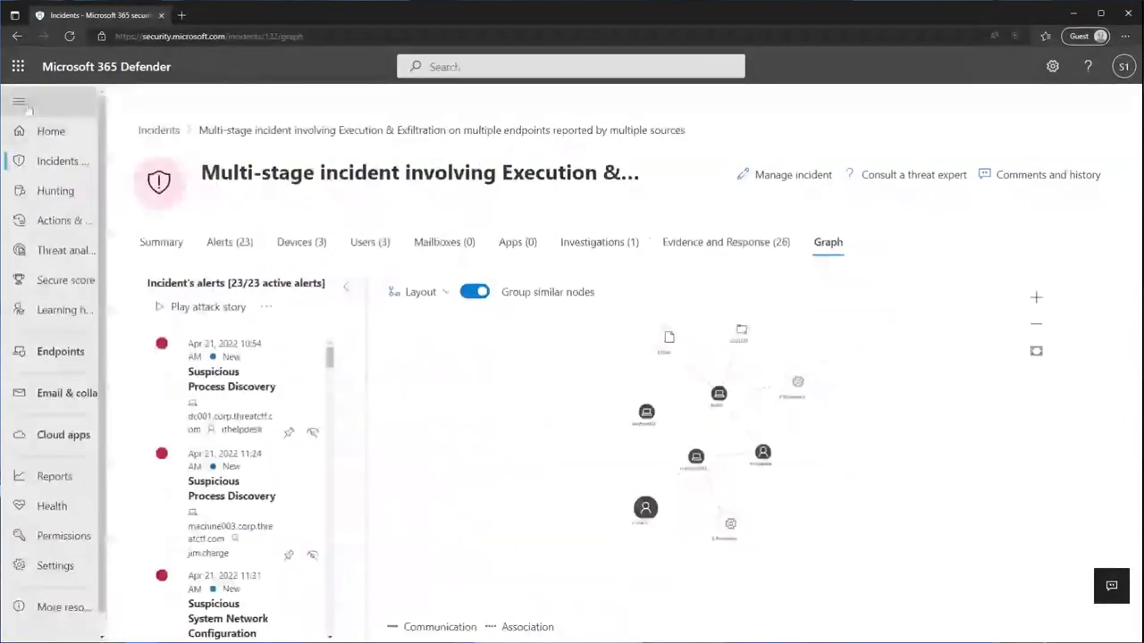
{"action": "left_click", "coordinate": [25, 104]}
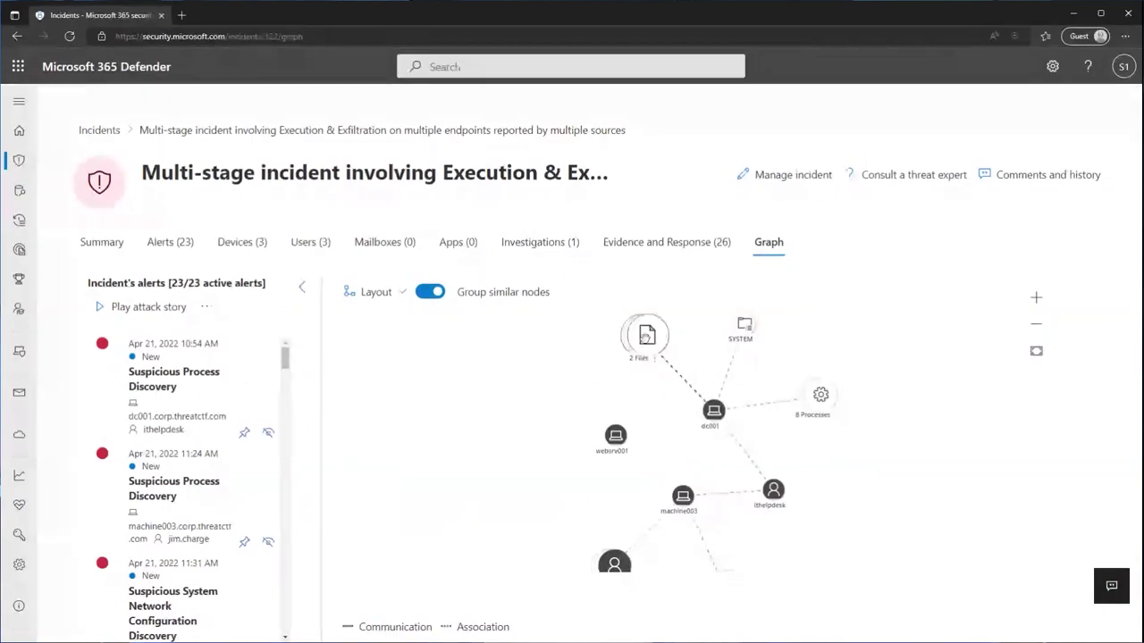
Toggle node grouping, pan the incident graph, and select the first Suspicious Process Discovery alert
{"action": "left_click", "coordinate": [429, 295]}
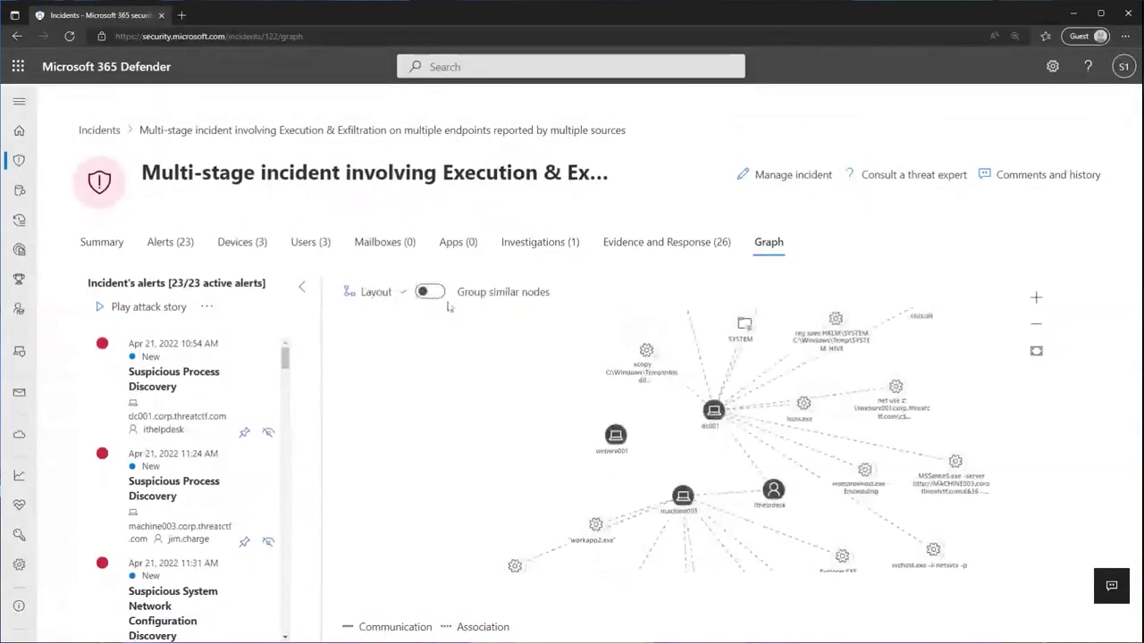
{"action": "left_click_drag", "start_coordinate": [891, 433], "coordinate": [863, 310]}
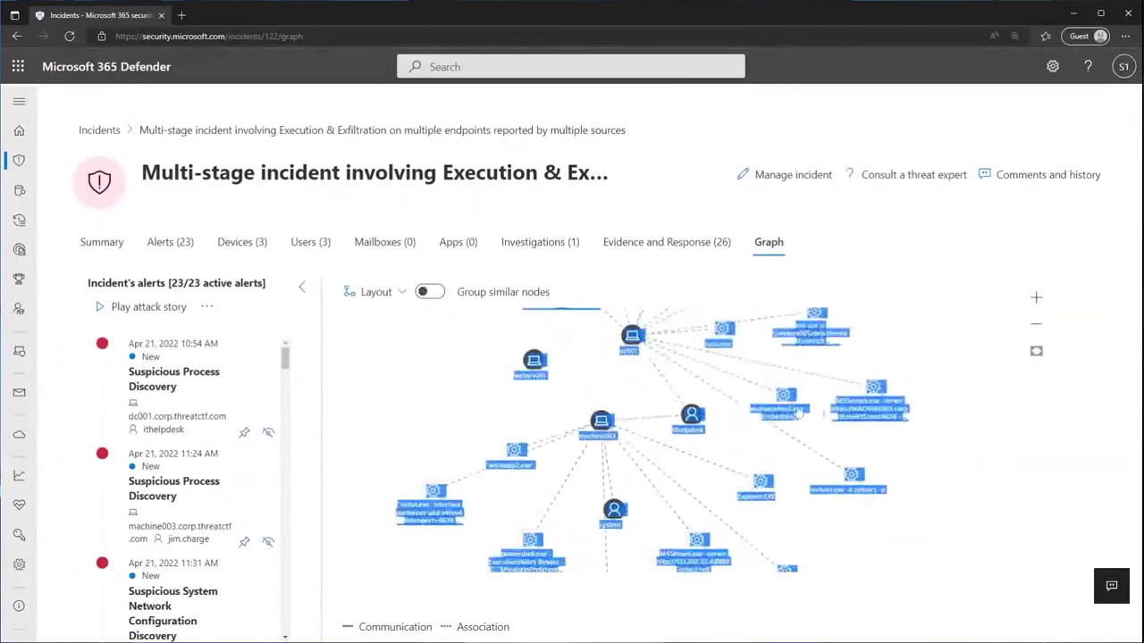
{"action": "left_click_drag", "start_coordinate": [733, 462], "coordinate": [684, 503]}
{"action": "left_click", "coordinate": [685, 503]}
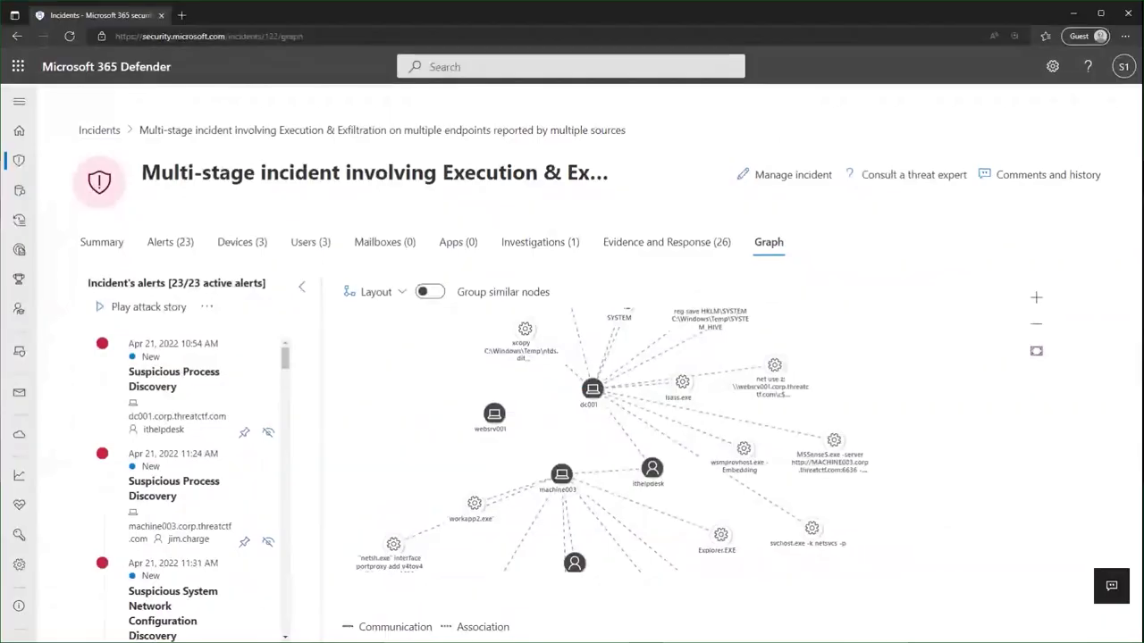
{"action": "left_click_drag", "start_coordinate": [569, 414], "coordinate": [607, 373]}
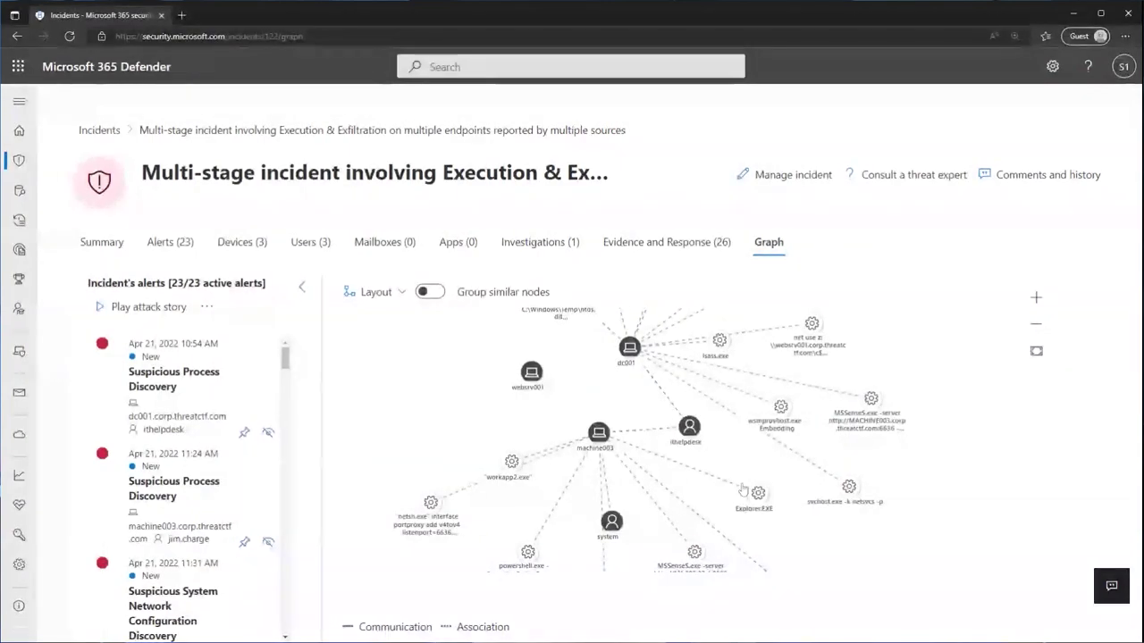
{"action": "left_click_drag", "start_coordinate": [747, 465], "coordinate": [733, 500]}
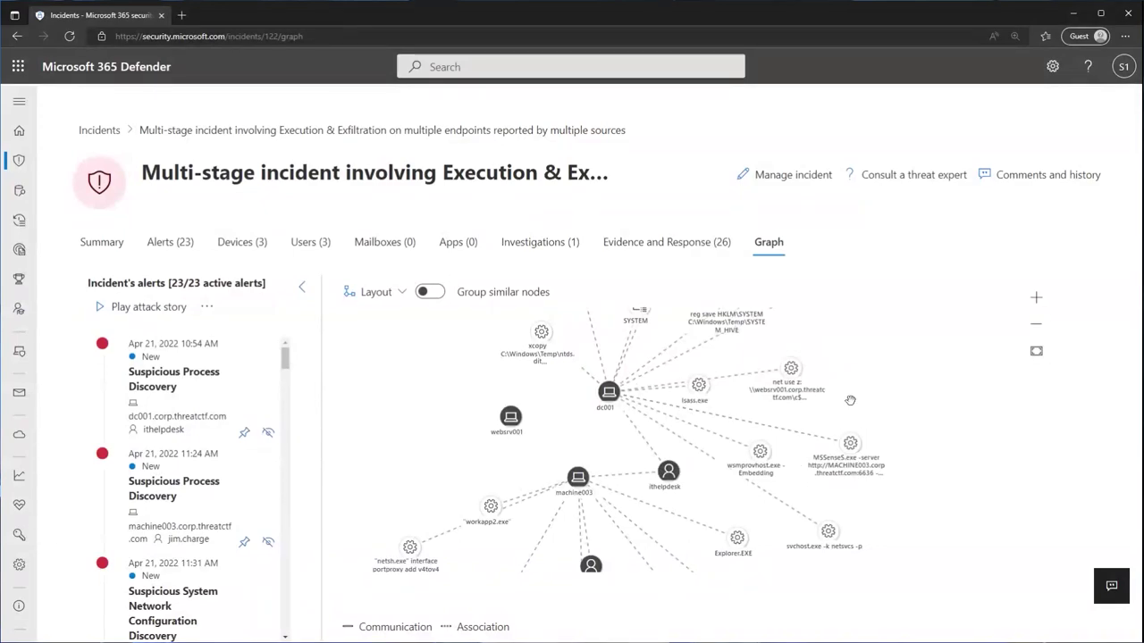
{"action": "left_click_drag", "start_coordinate": [846, 420], "coordinate": [903, 506]}
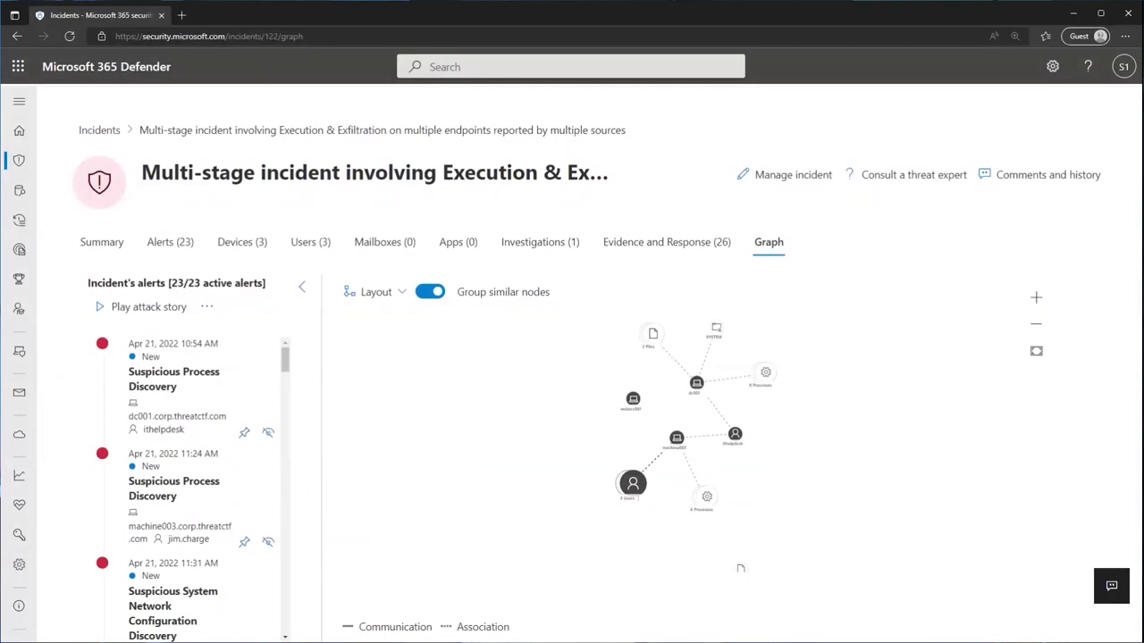
{"action": "left_click", "coordinate": [173, 379]}
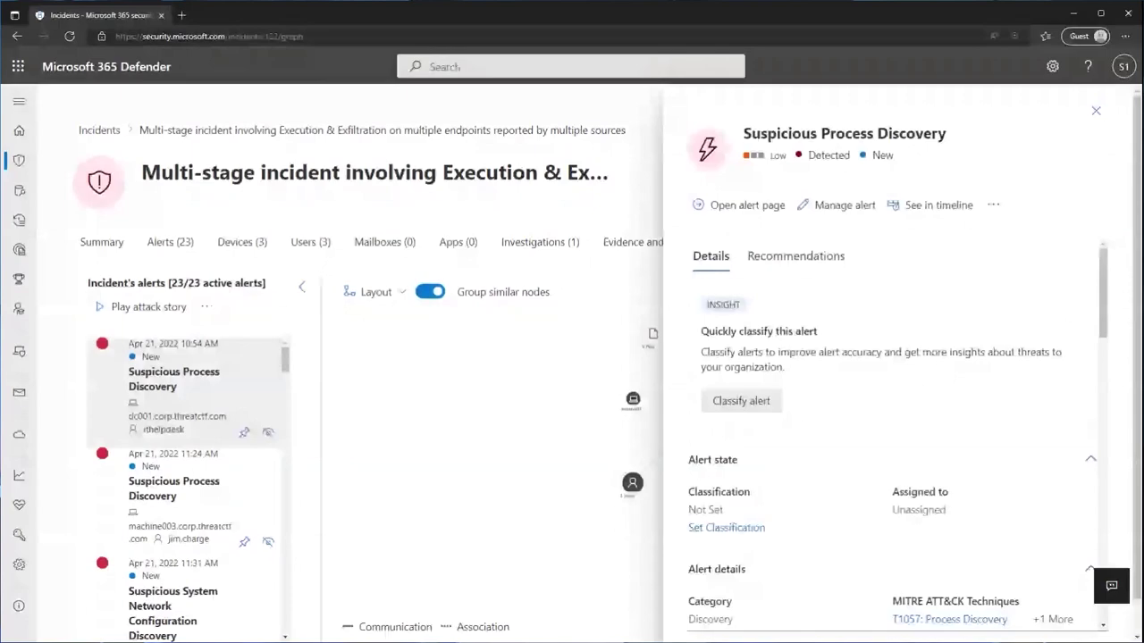
Open the Suspicious Process Discovery alert page showing the dc001 alert story
{"action": "left_click", "coordinate": [747, 204]}
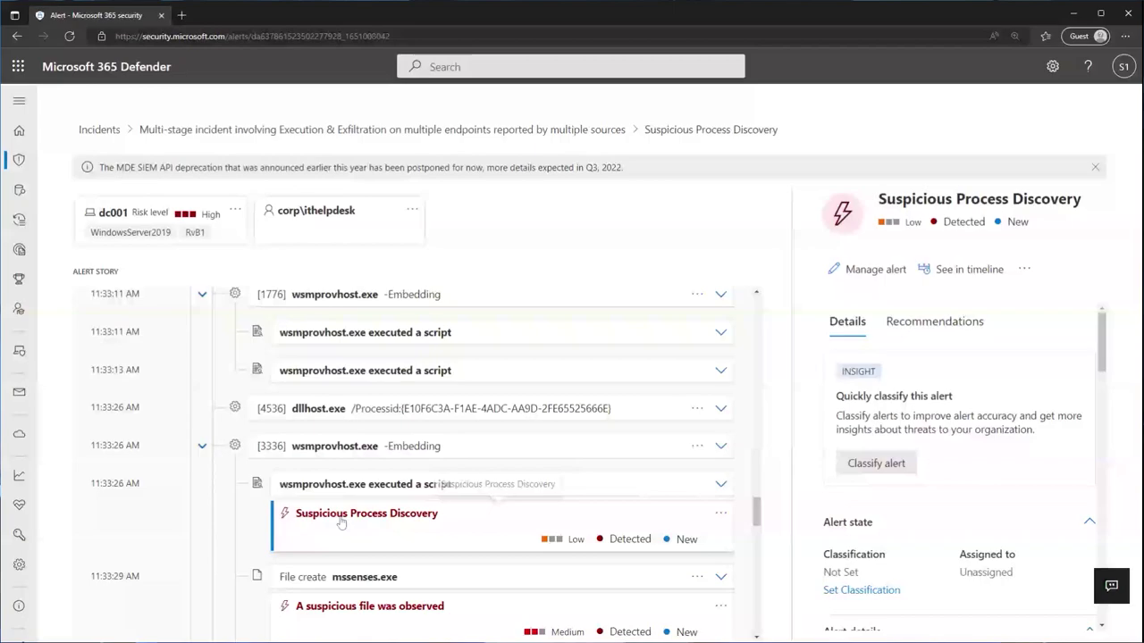
{"action": "scroll", "coordinate": [340, 522], "scroll_direction": "up", "scroll_amount": 5}
{"action": "scroll", "coordinate": [351, 475], "scroll_direction": "up", "scroll_amount": 5}
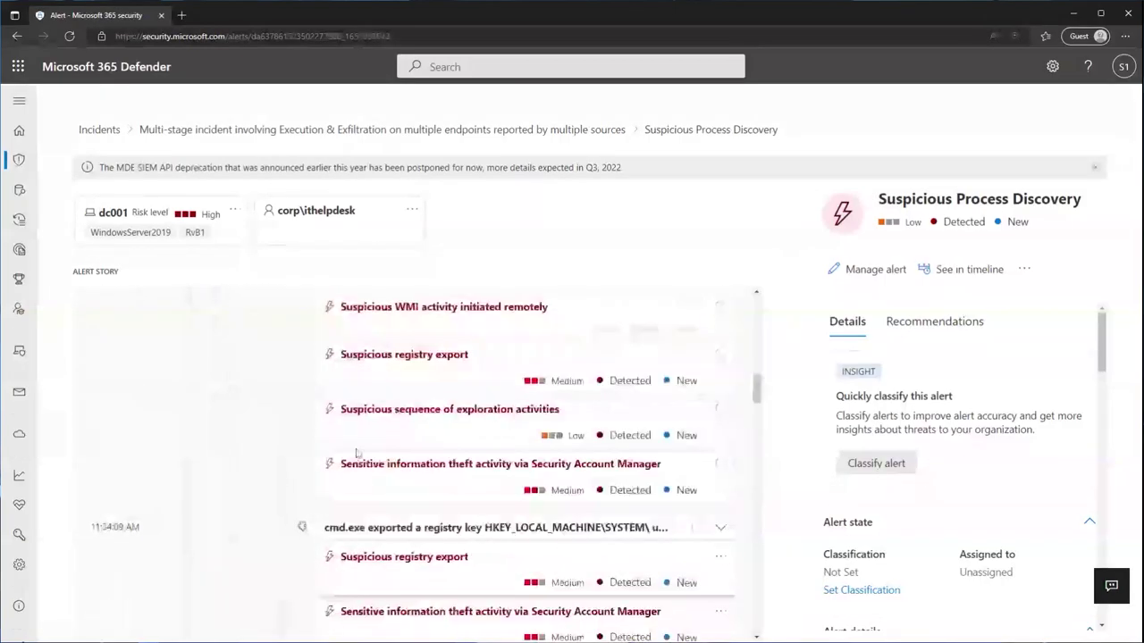
{"action": "scroll", "coordinate": [354, 437], "scroll_direction": "up", "scroll_amount": 5}
{"action": "scroll", "coordinate": [355, 437], "scroll_direction": "up", "scroll_amount": 10}
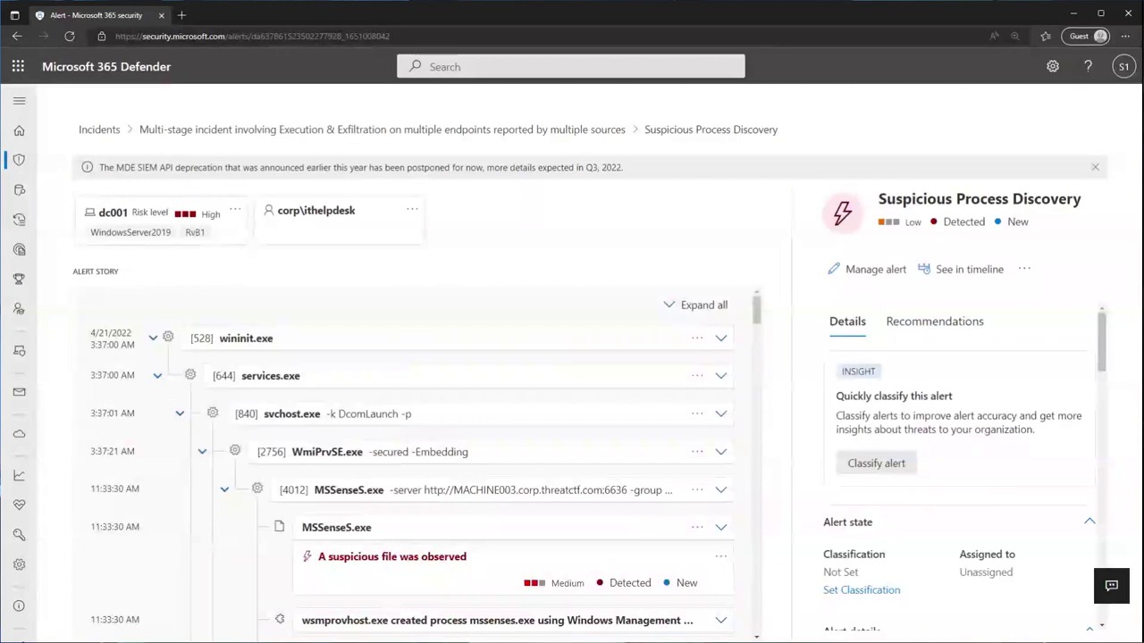
{"action": "scroll", "coordinate": [426, 367], "scroll_direction": "down", "scroll_amount": 2}
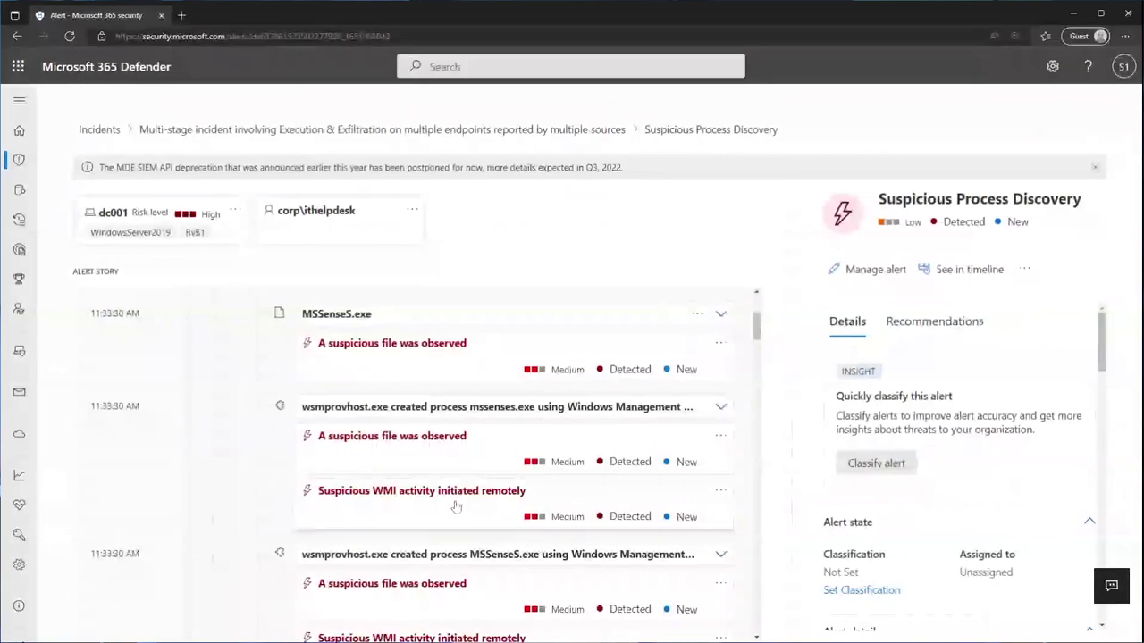
{"action": "scroll", "coordinate": [455, 506], "scroll_direction": "down", "scroll_amount": 5}
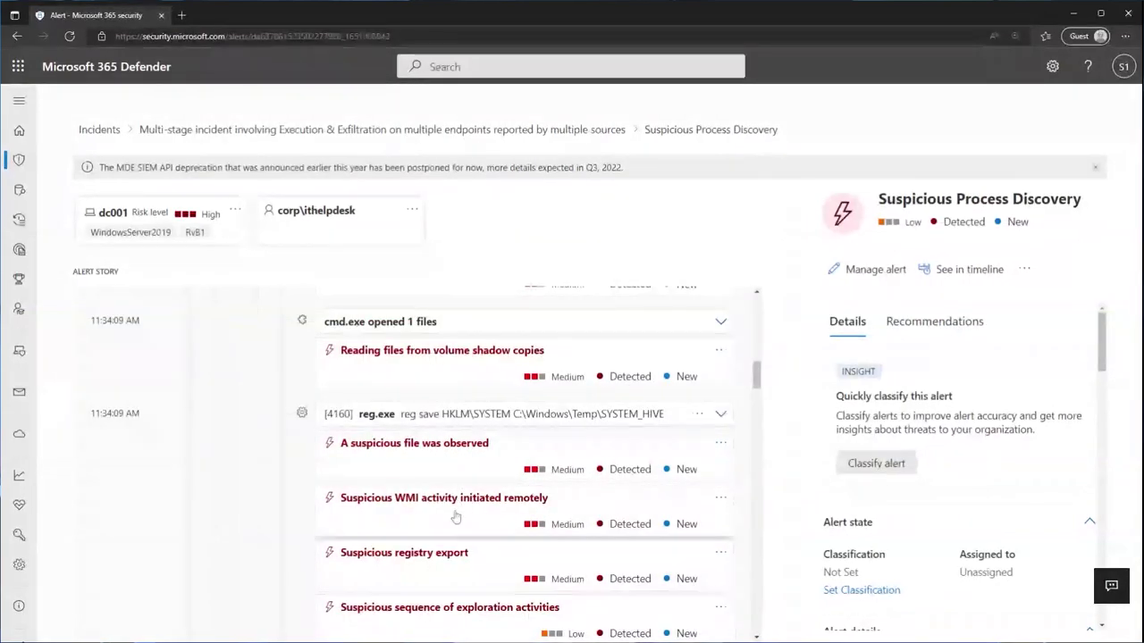
{"action": "left_click", "coordinate": [455, 516]}
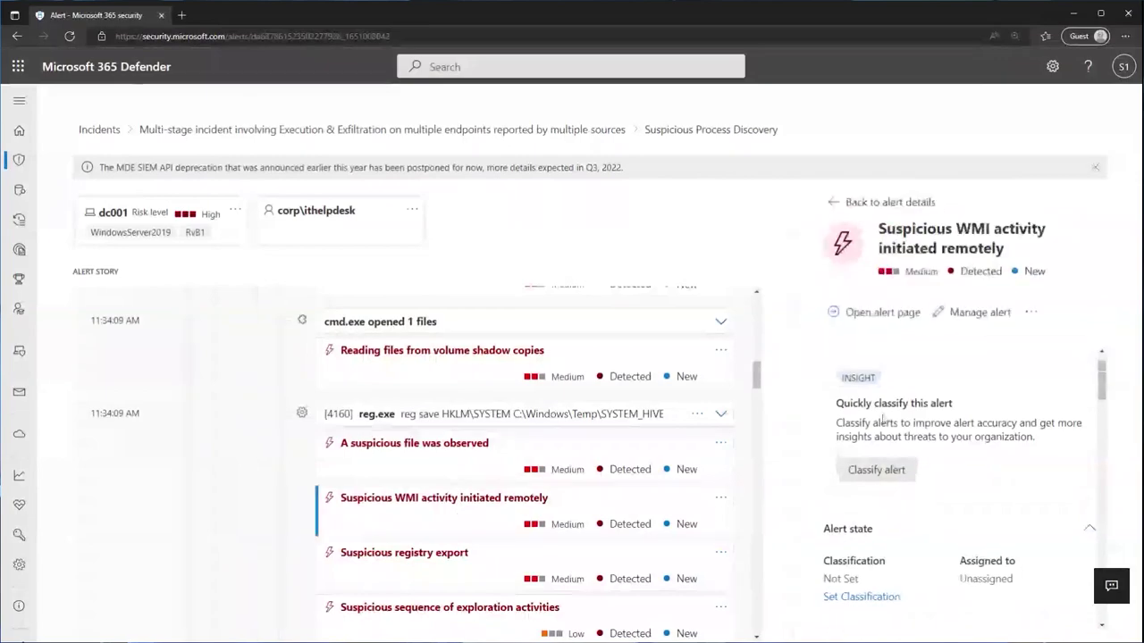
Expand reg.exe process 4160 in the alert story to view its signer and MITRE techniques
{"action": "scroll", "coordinate": [883, 420], "scroll_direction": "down", "scroll_amount": 2}
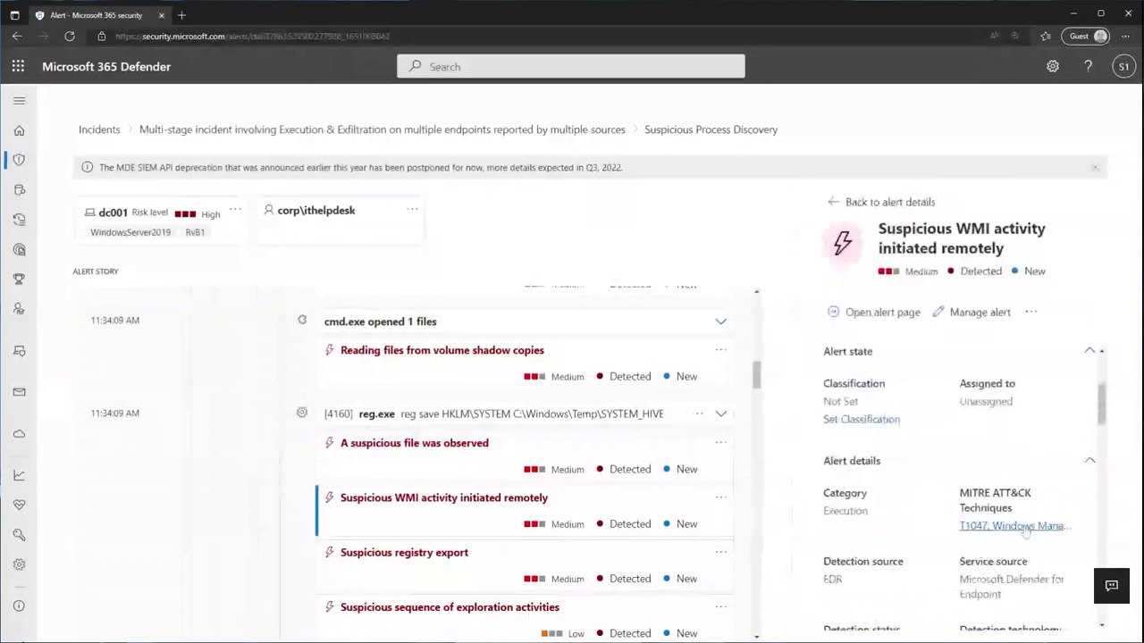
{"action": "scroll", "coordinate": [852, 479], "scroll_direction": "down", "scroll_amount": 5}
{"action": "scroll", "coordinate": [850, 479], "scroll_direction": "down", "scroll_amount": 1}
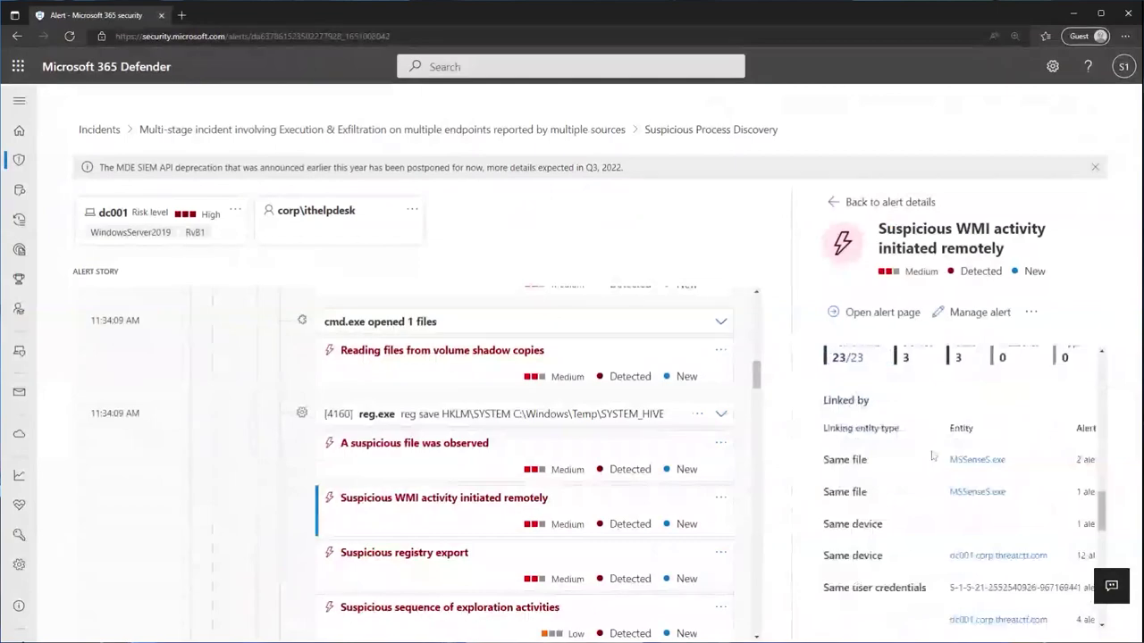
{"action": "scroll", "coordinate": [966, 472], "scroll_direction": "down", "scroll_amount": 1}
{"action": "scroll", "coordinate": [966, 472], "scroll_direction": "down", "scroll_amount": 1}
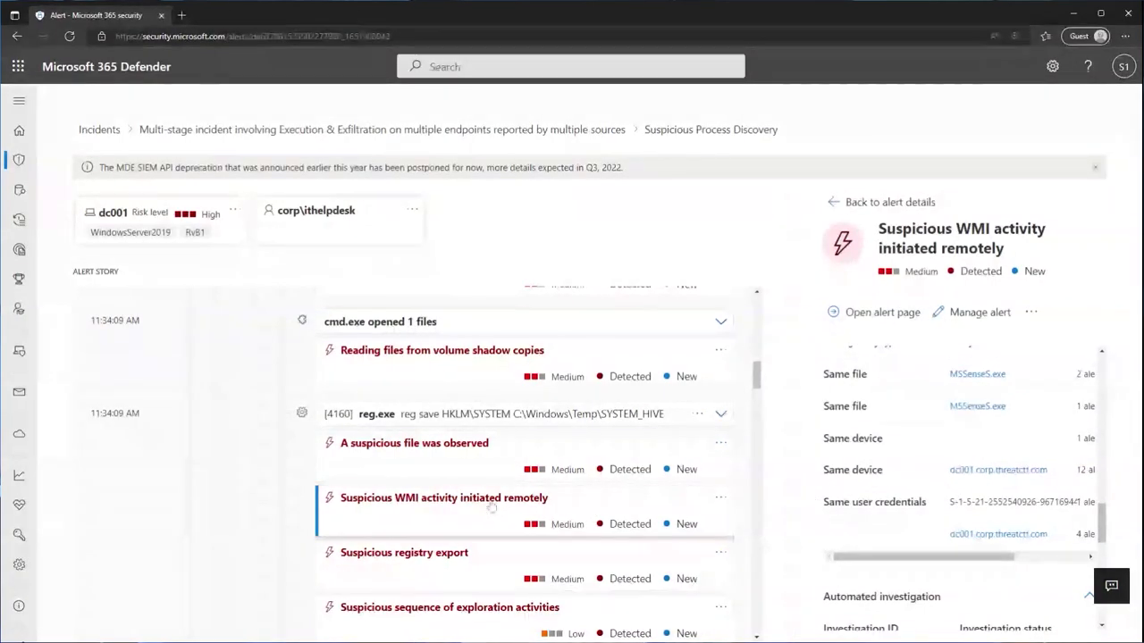
{"action": "left_click", "coordinate": [720, 414]}
Expand the reg.exe PE metadata and the SYSTEM_HIVE file details
{"action": "scroll", "coordinate": [655, 482], "scroll_direction": "down", "scroll_amount": 1}
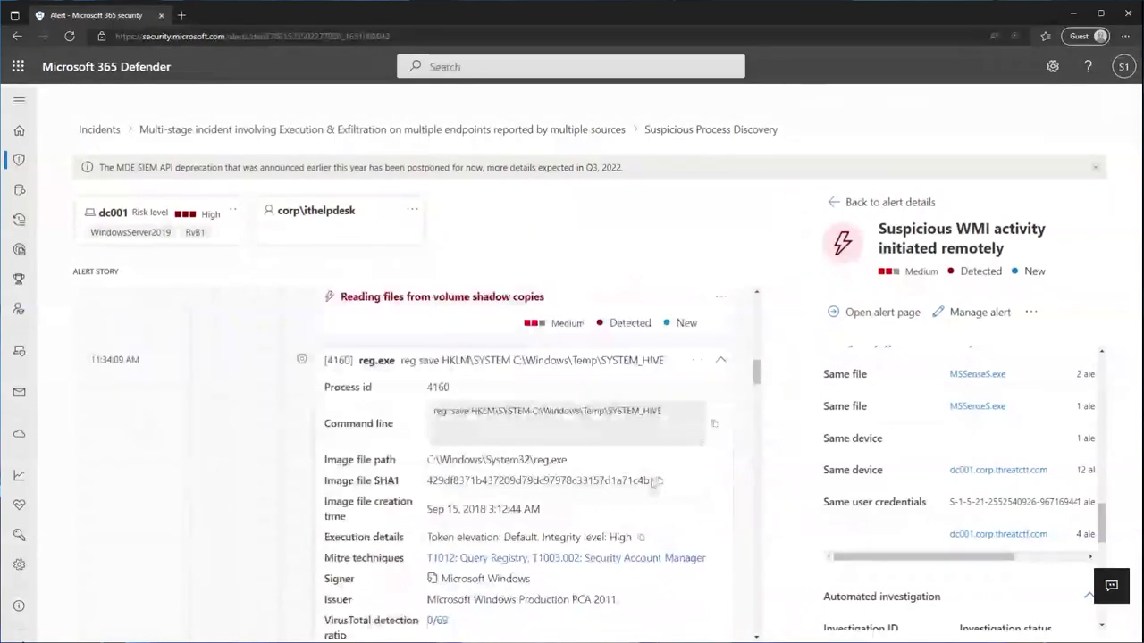
{"action": "scroll", "coordinate": [643, 469], "scroll_direction": "down", "scroll_amount": 1}
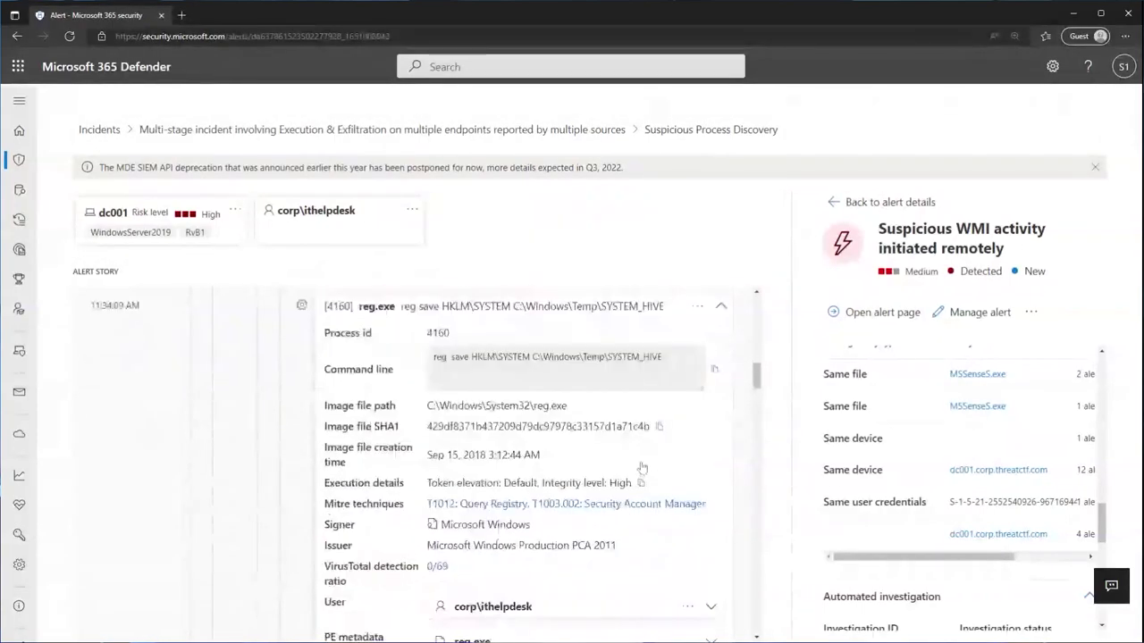
{"action": "scroll", "coordinate": [642, 468], "scroll_direction": "down", "scroll_amount": 1}
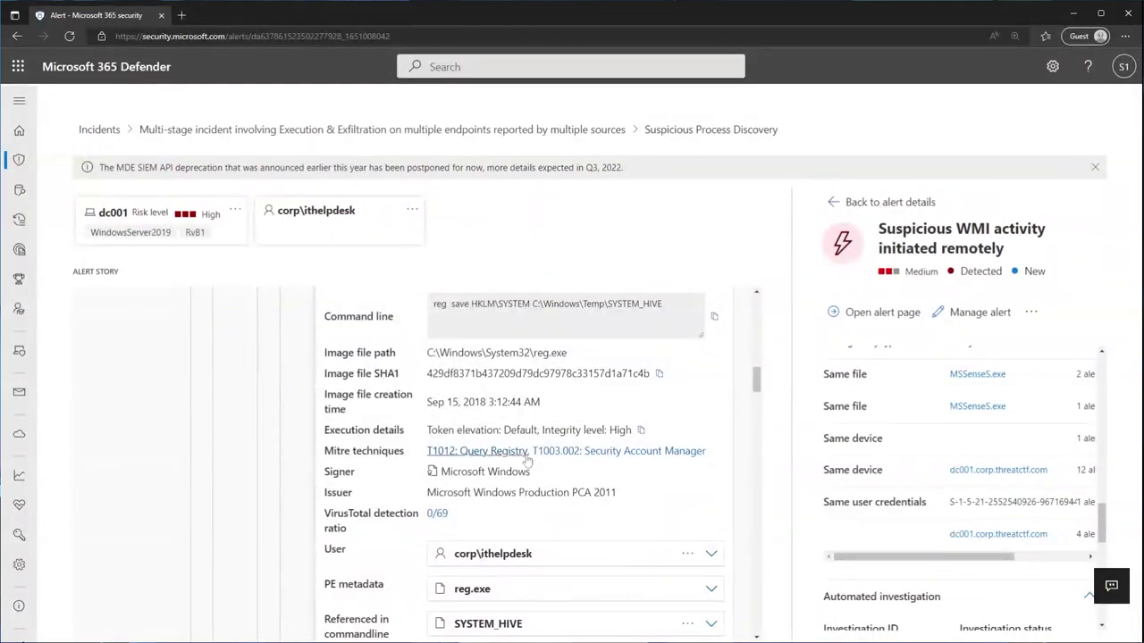
{"action": "scroll", "coordinate": [528, 460], "scroll_direction": "down", "scroll_amount": 1}
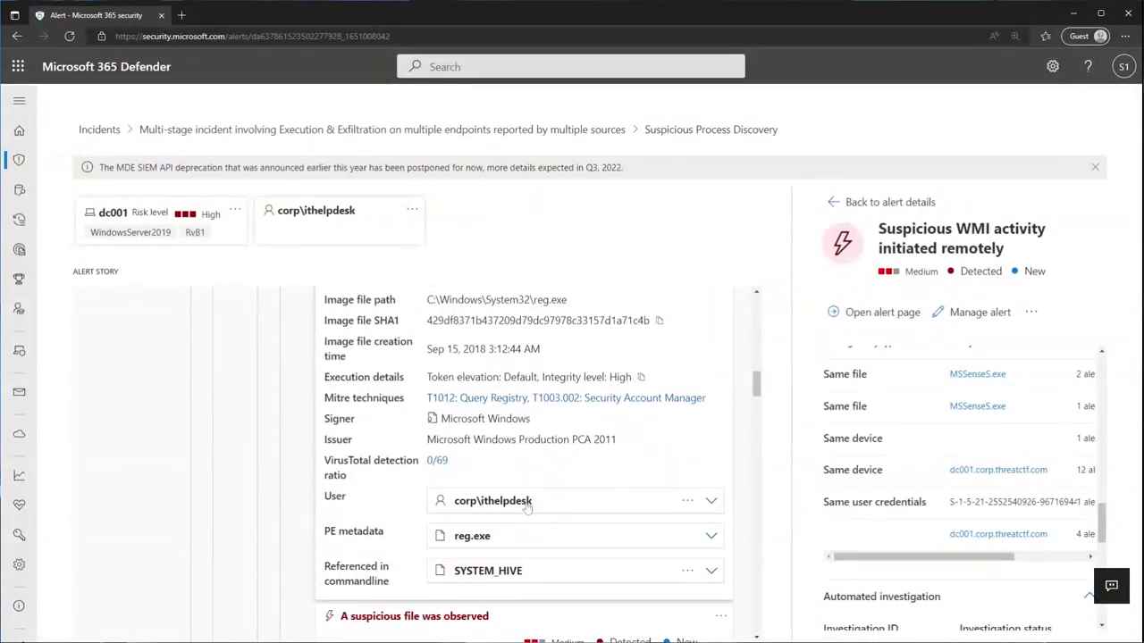
{"action": "left_click", "coordinate": [708, 538]}
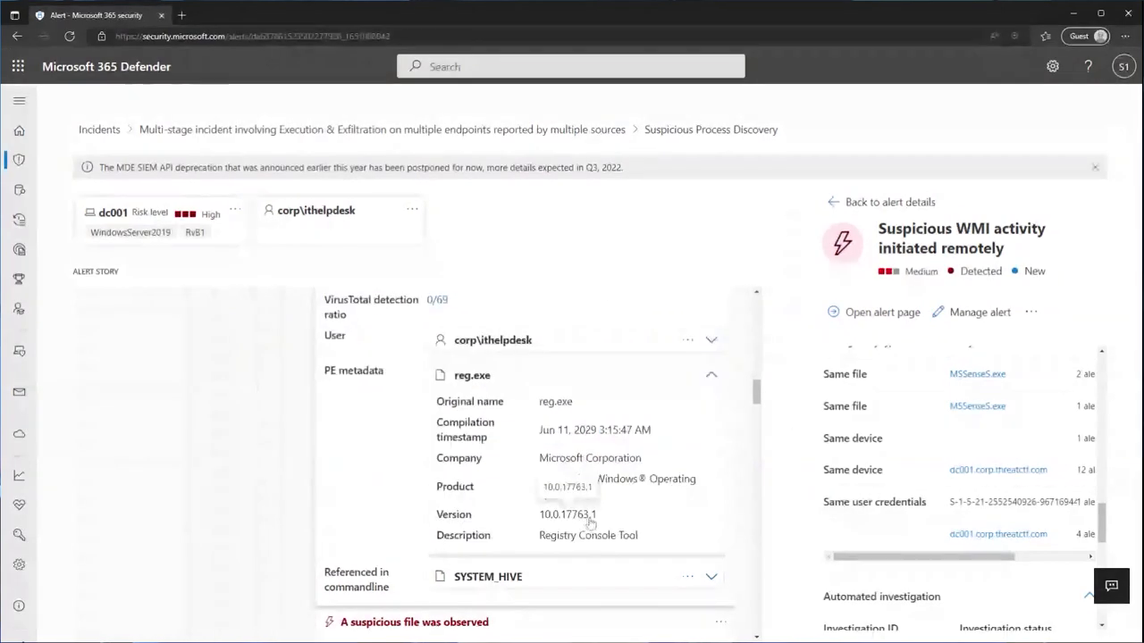
{"action": "left_click", "coordinate": [711, 579]}
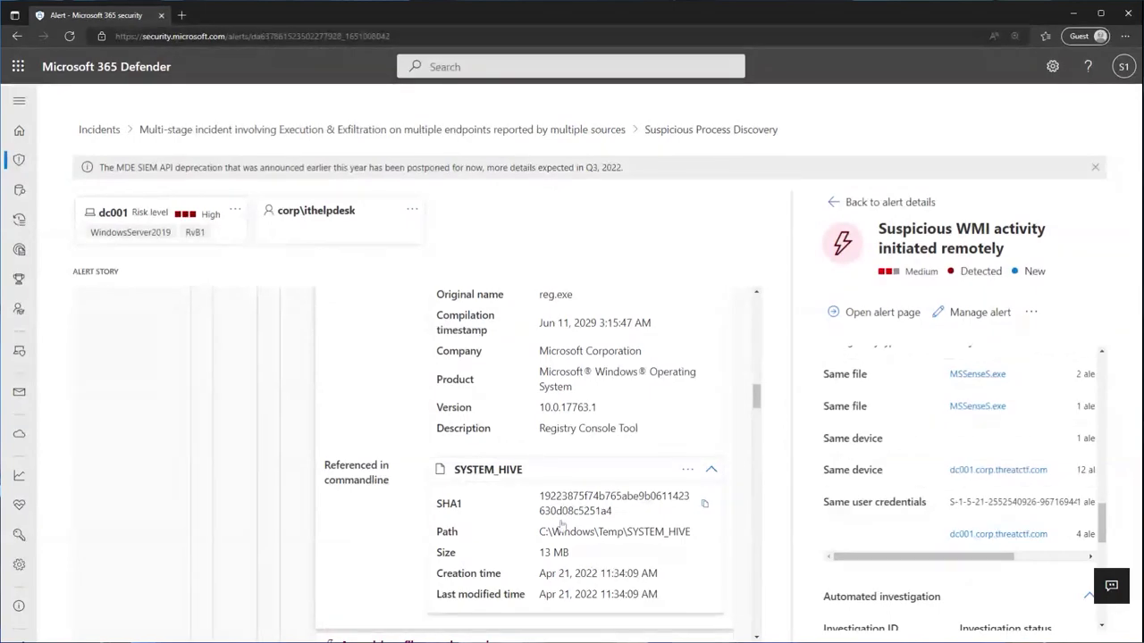
Highlight the reg save command line and bring up reg.exe's file details
{"action": "scroll", "coordinate": [559, 526], "scroll_direction": "up", "scroll_amount": 2}
{"action": "scroll", "coordinate": [559, 525], "scroll_direction": "up", "scroll_amount": 3}
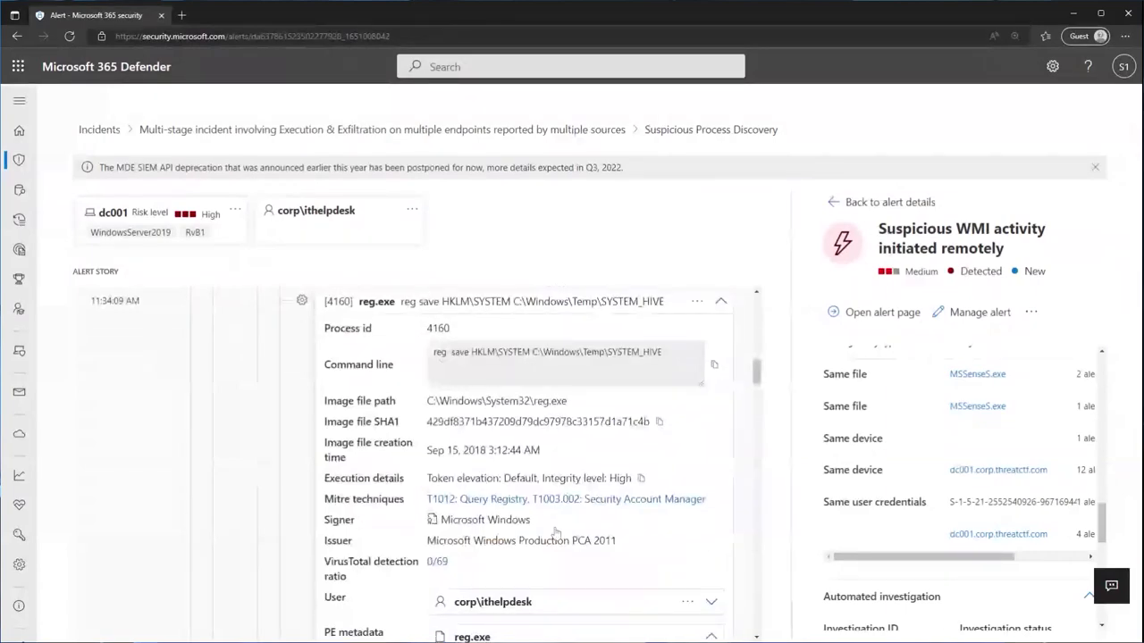
{"action": "left_click_drag", "start_coordinate": [435, 357], "coordinate": [686, 371]}
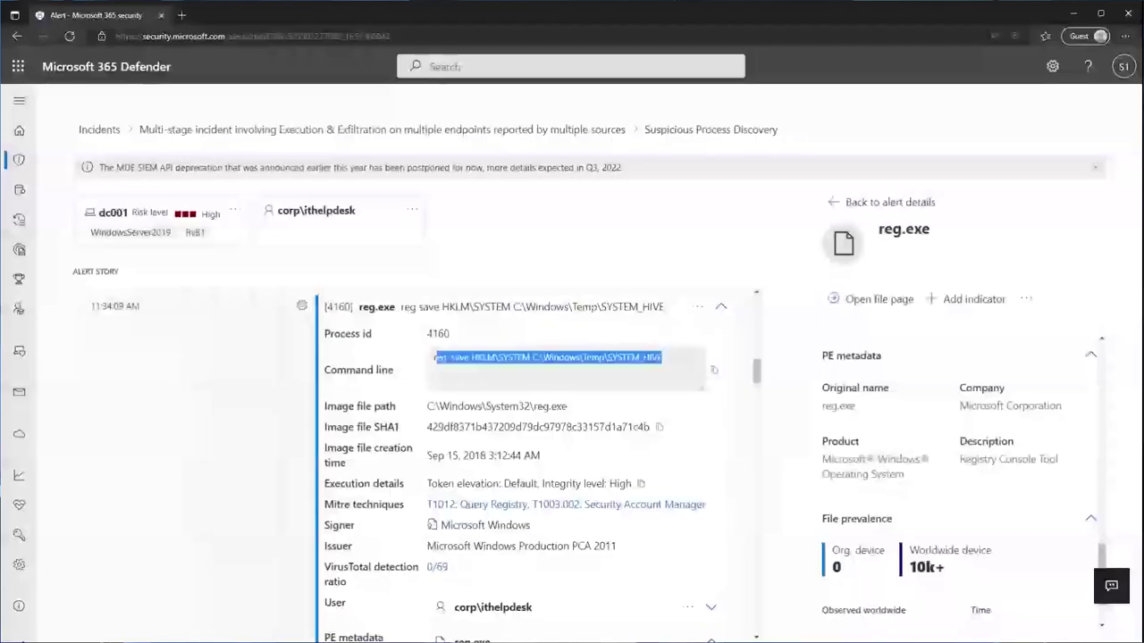
{"action": "scroll", "coordinate": [581, 358], "scroll_direction": "down", "scroll_amount": 1}
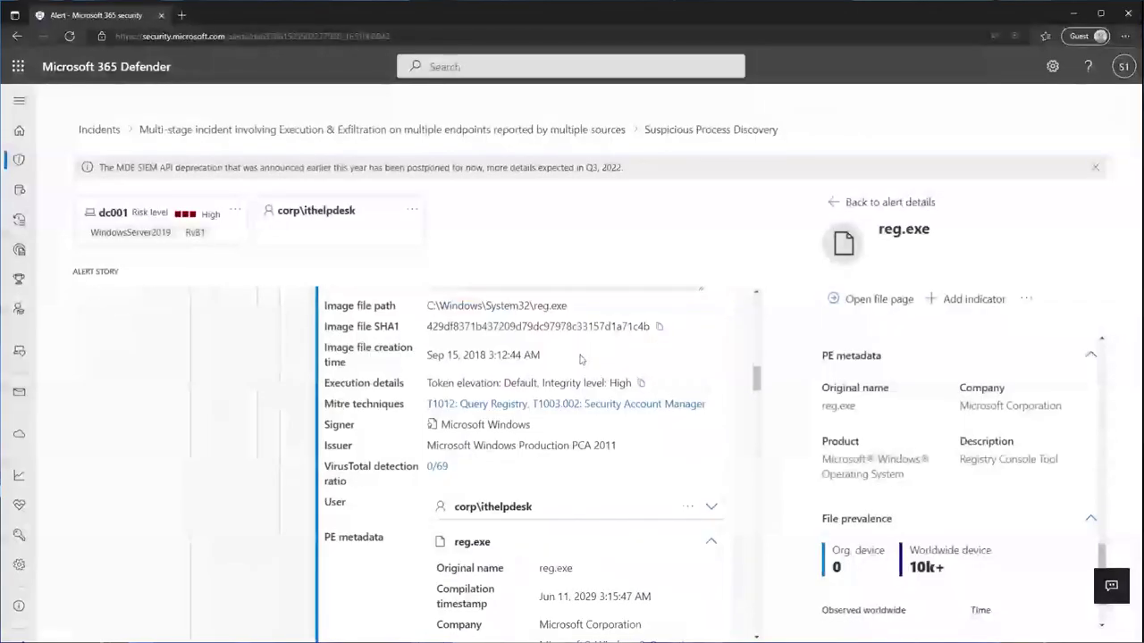
{"action": "scroll", "coordinate": [580, 359], "scroll_direction": "down", "scroll_amount": 3}
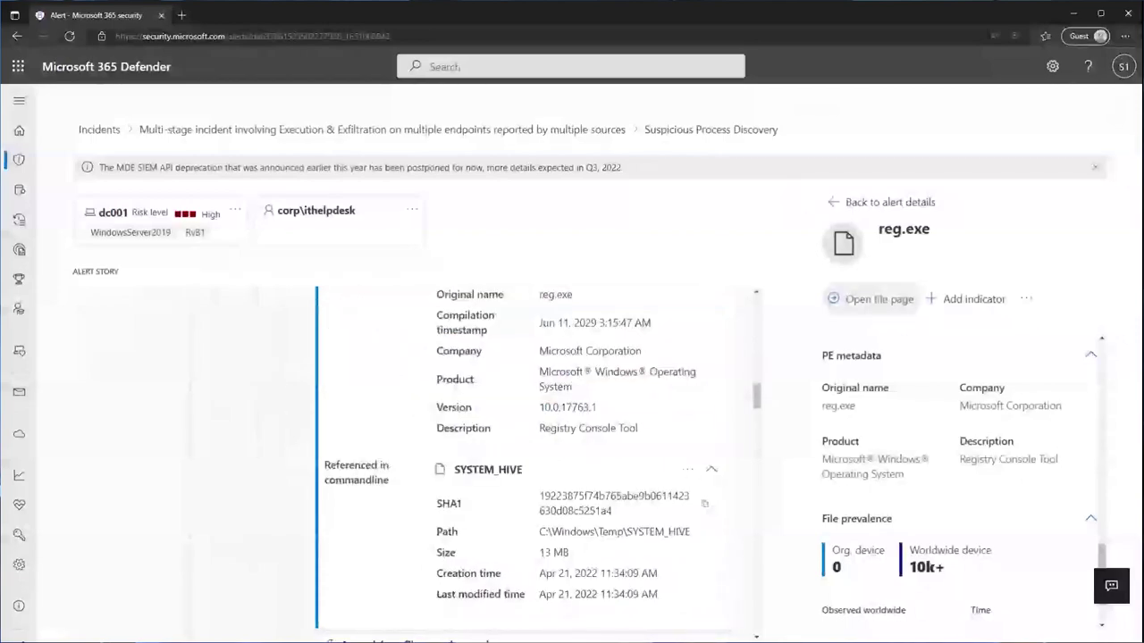
Open reg.exe's file page and highlight its 13 active alerts and VirusTotal 0/69 ratio
{"action": "left_click", "coordinate": [867, 299]}
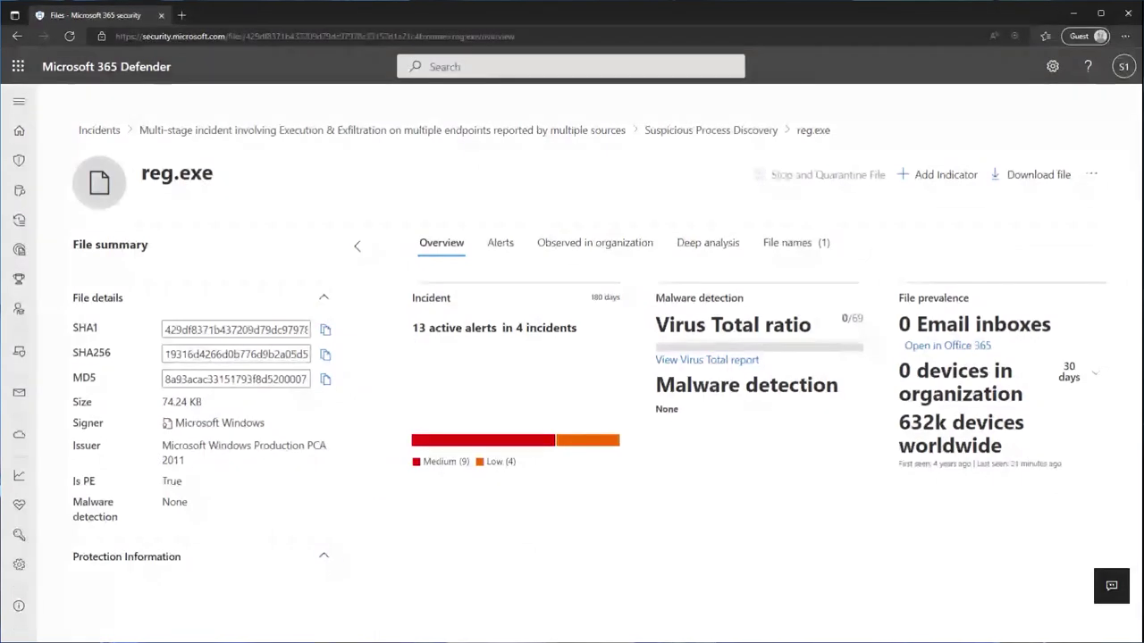
{"action": "left_click_drag", "start_coordinate": [412, 328], "coordinate": [493, 330]}
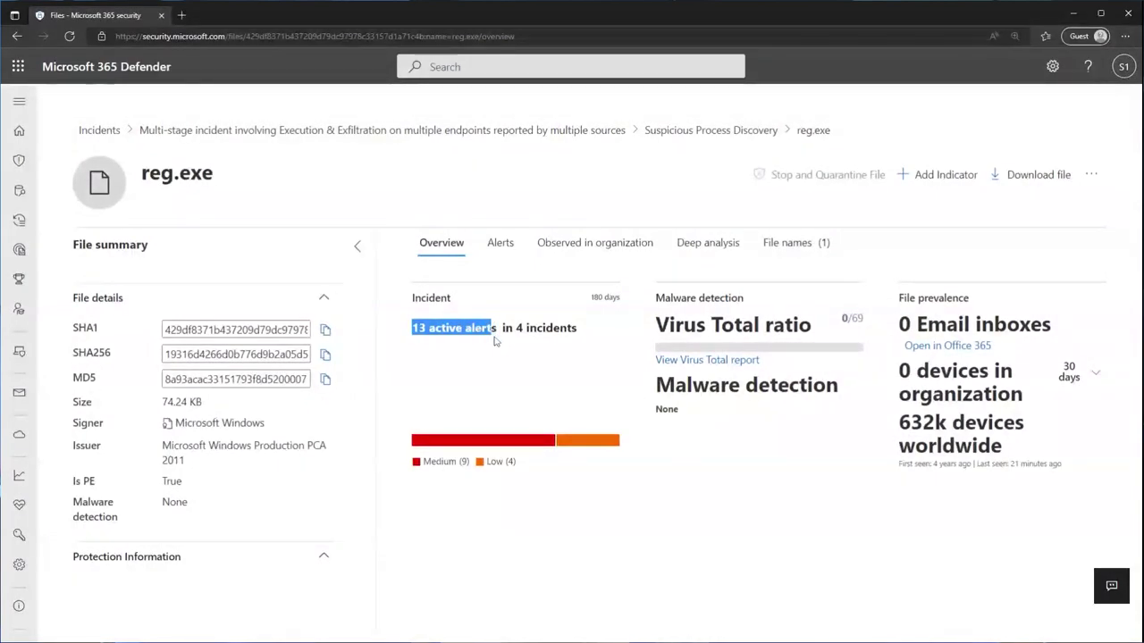
{"action": "left_click", "coordinate": [549, 334]}
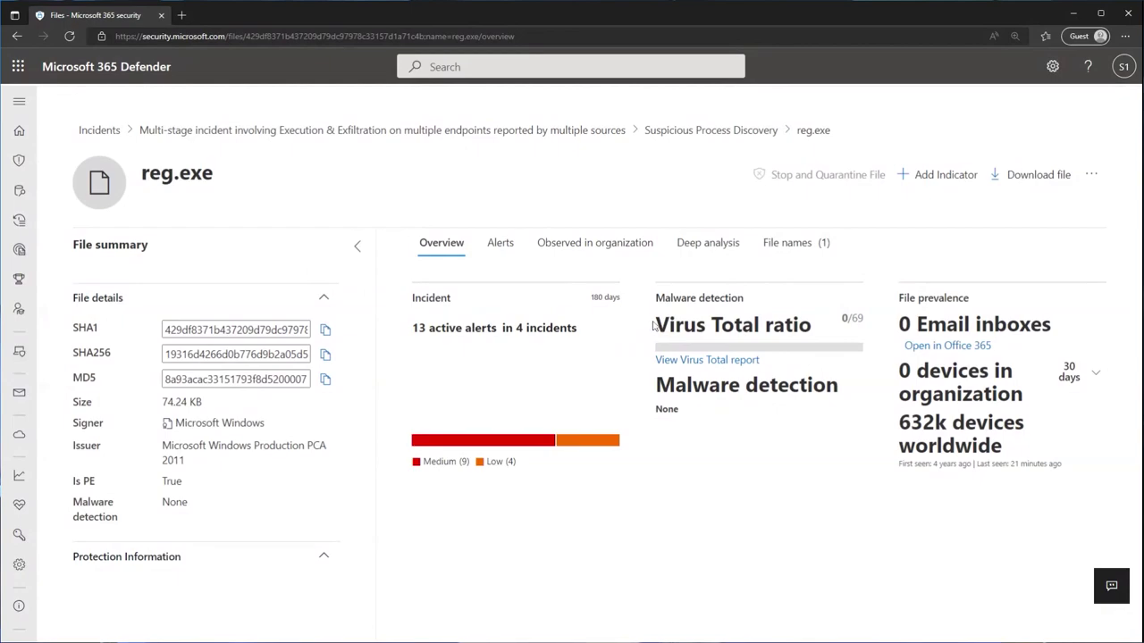
{"action": "left_click_drag", "start_coordinate": [653, 327], "coordinate": [829, 326]}
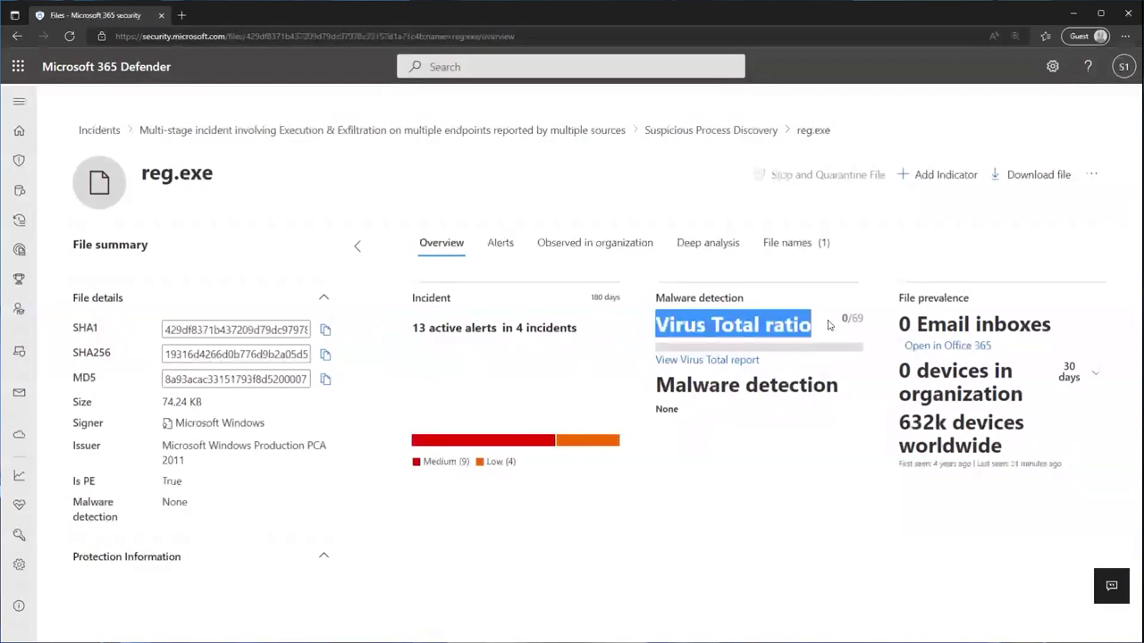
Clear the text highlight and return to the Suspicious Process Discovery alert page
{"action": "left_click", "coordinate": [664, 407]}
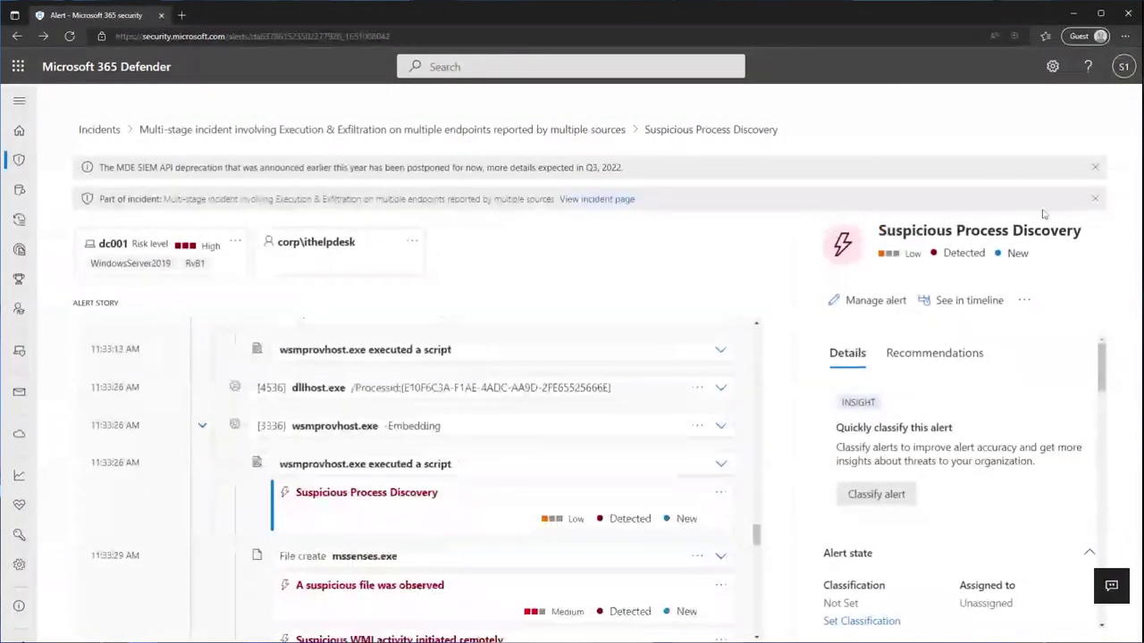
Dismiss the Part of incident and SIEM deprecation banners, then show the alert in dc001's timeline
{"action": "left_click", "coordinate": [1094, 198]}
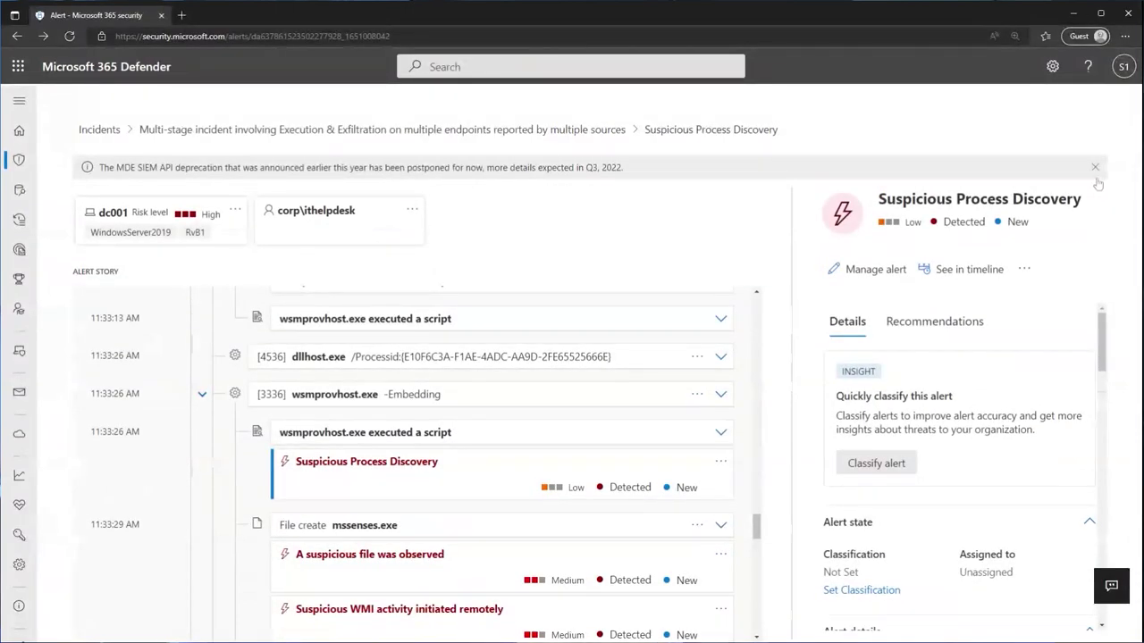
{"action": "left_click", "coordinate": [1094, 168]}
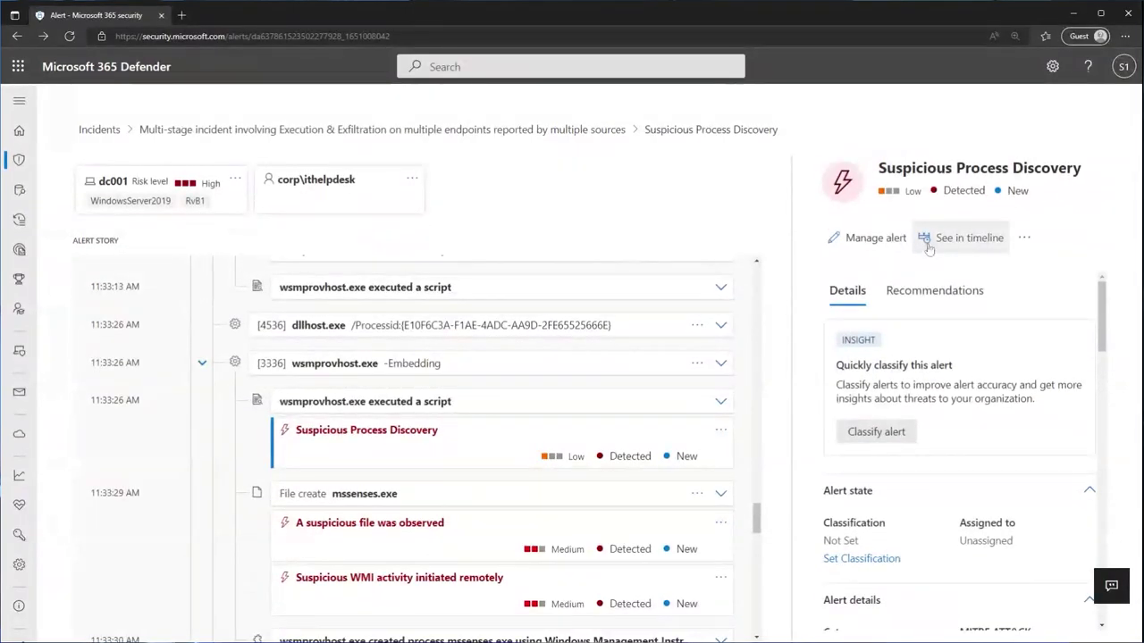
{"action": "left_click", "coordinate": [940, 237]}
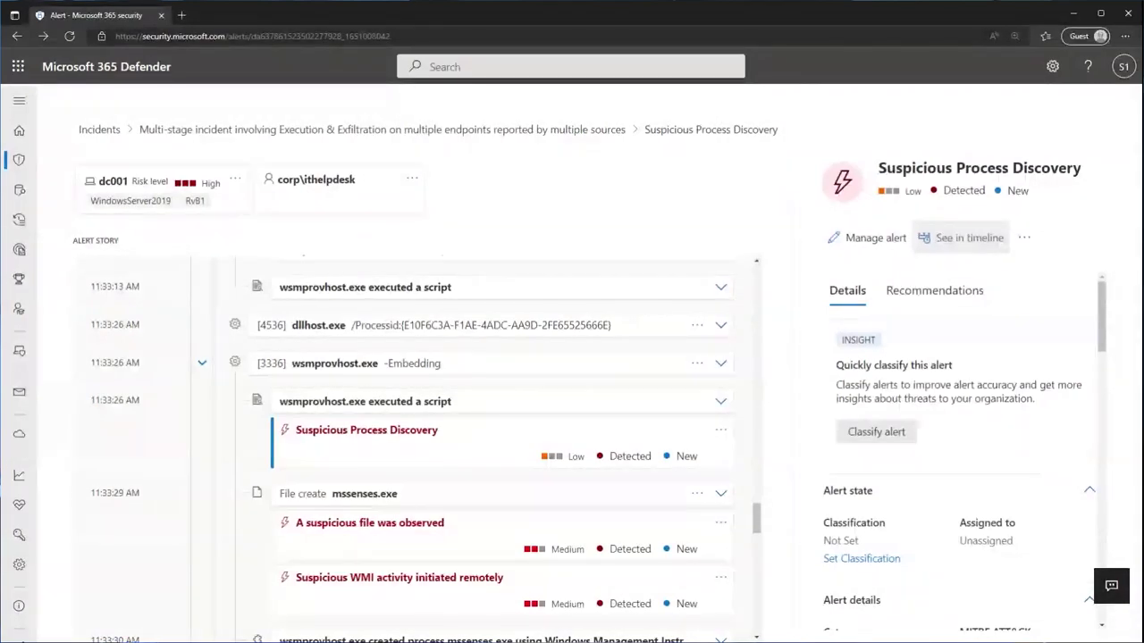
{"action": "left_click", "coordinate": [945, 238]}
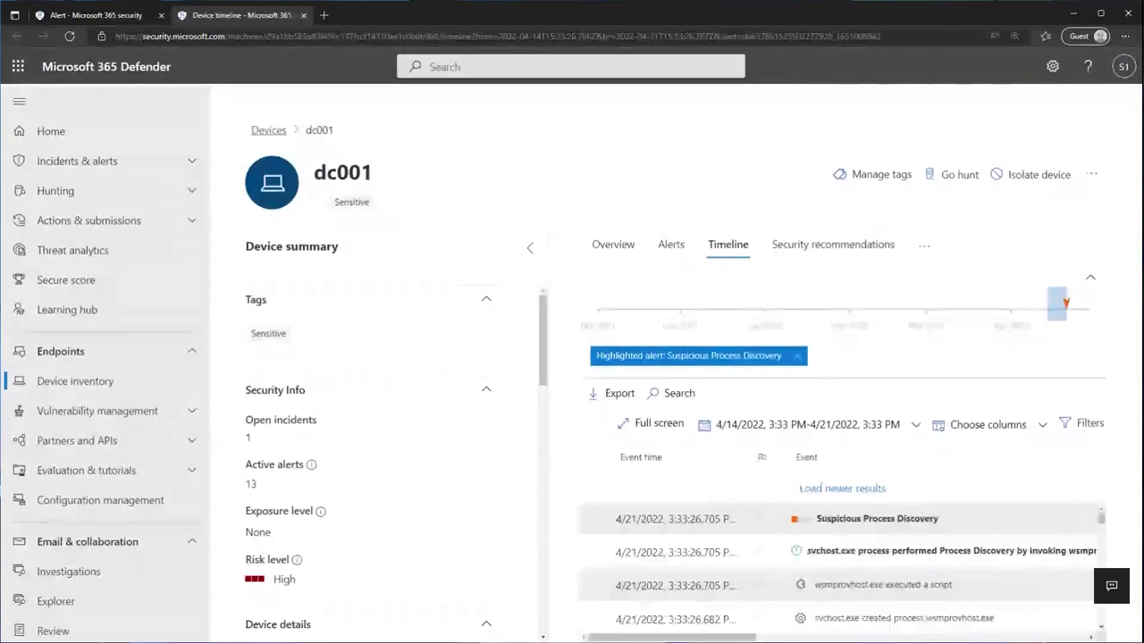
Collapse the Device summary, load newer events, and inspect the wsmprovhost.exe connection to 10.1.0.7:6636
{"action": "left_click", "coordinate": [529, 248]}
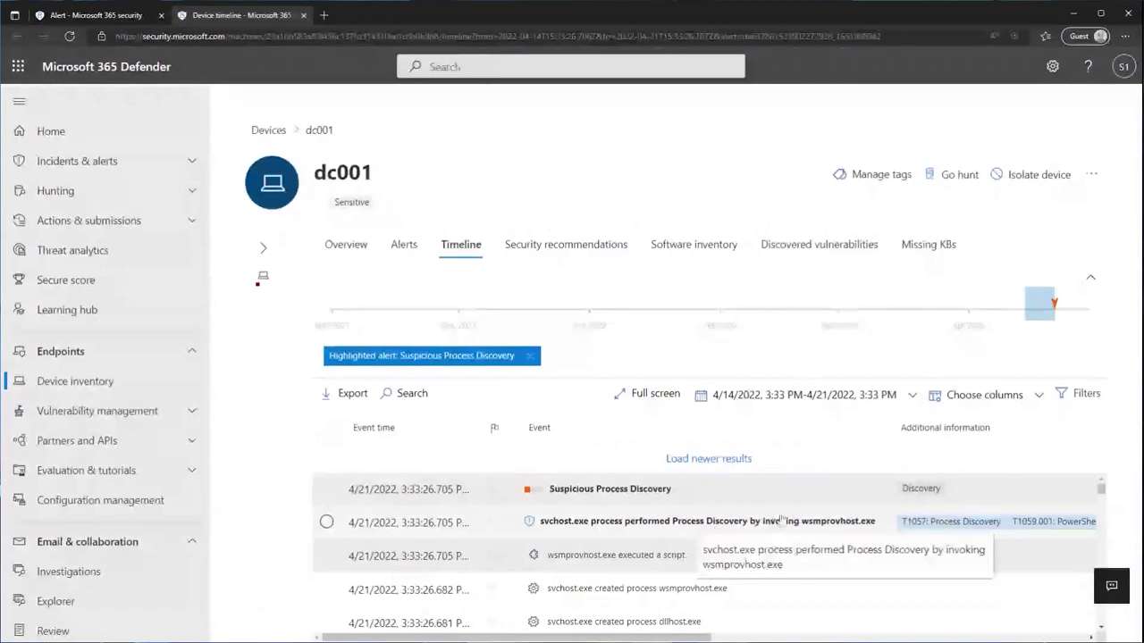
{"action": "left_click", "coordinate": [698, 461]}
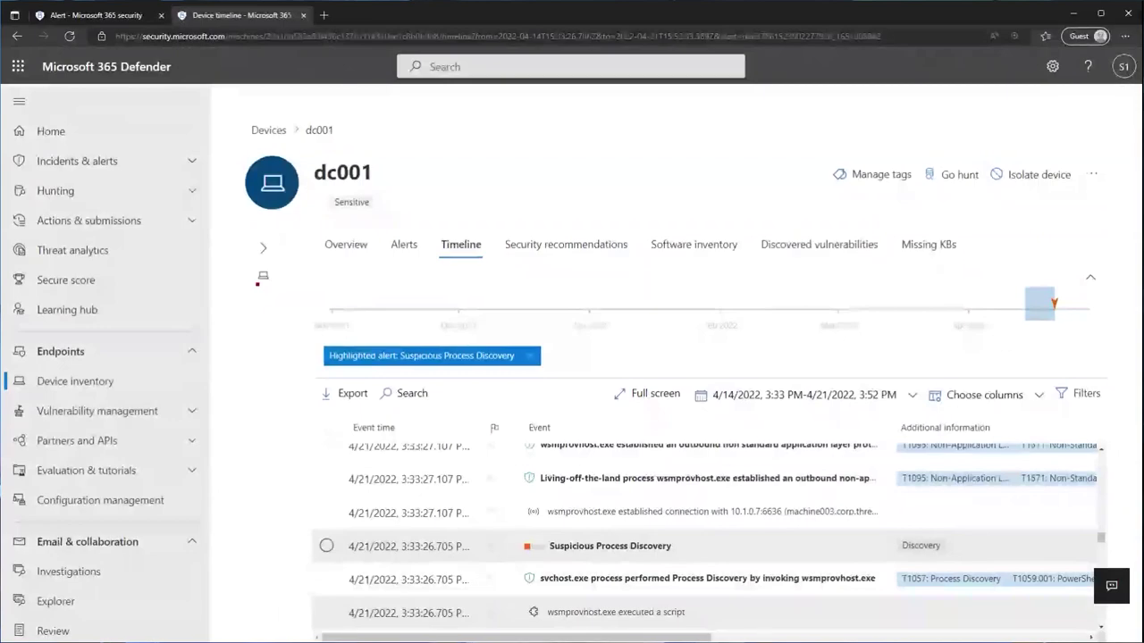
{"action": "scroll", "coordinate": [706, 536], "scroll_direction": "down", "scroll_amount": 1}
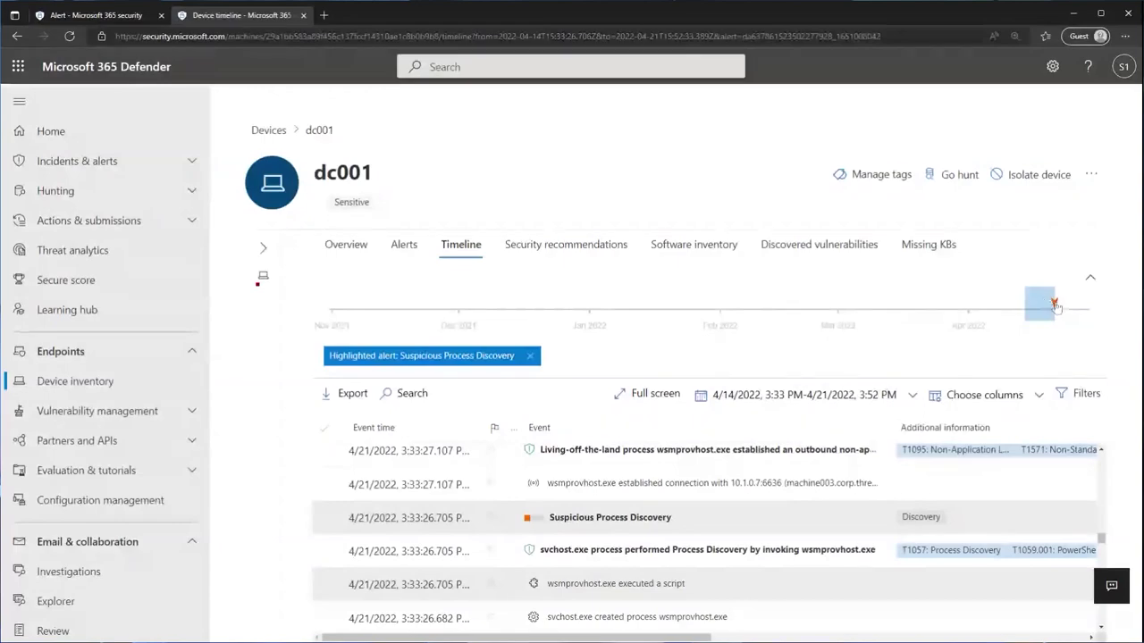
{"action": "mouse_move", "coordinate": [1054, 304]}
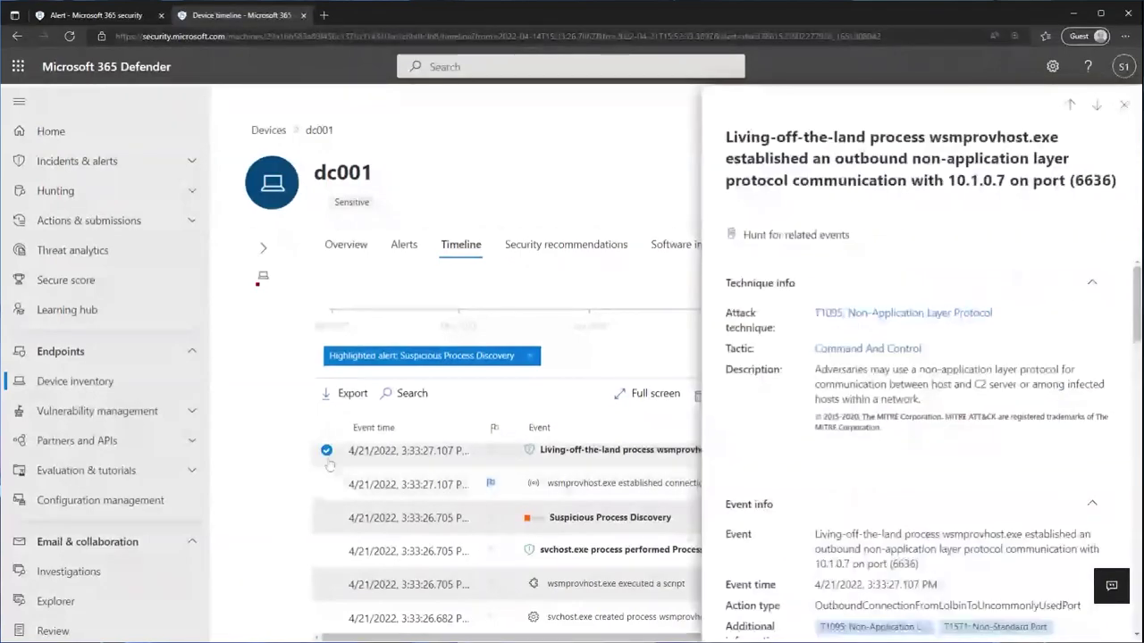
{"action": "scroll", "coordinate": [920, 402], "scroll_direction": "down", "scroll_amount": 3}
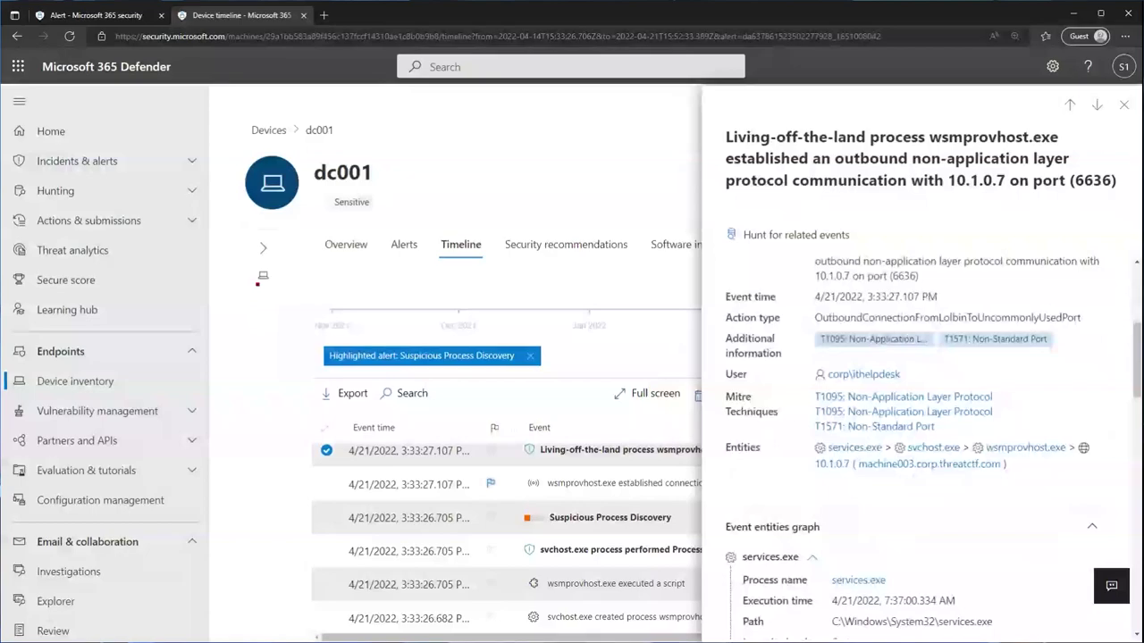
{"action": "scroll", "coordinate": [816, 382], "scroll_direction": "down", "scroll_amount": 5}
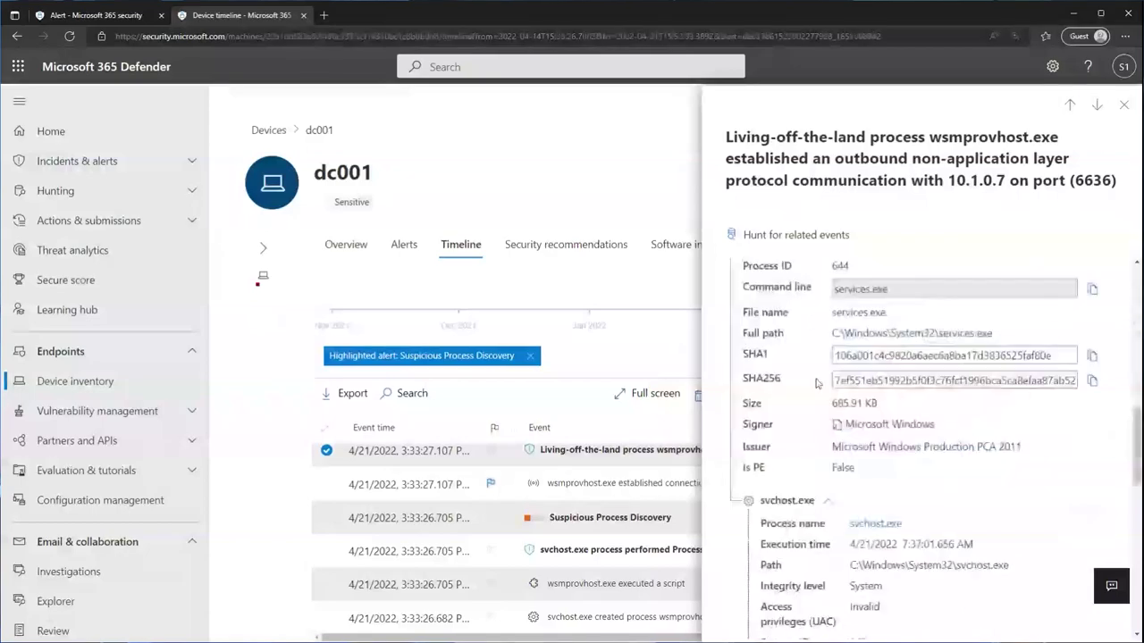
{"action": "scroll", "coordinate": [815, 383], "scroll_direction": "down", "scroll_amount": 5}
{"action": "scroll", "coordinate": [816, 382], "scroll_direction": "up", "scroll_amount": 10}
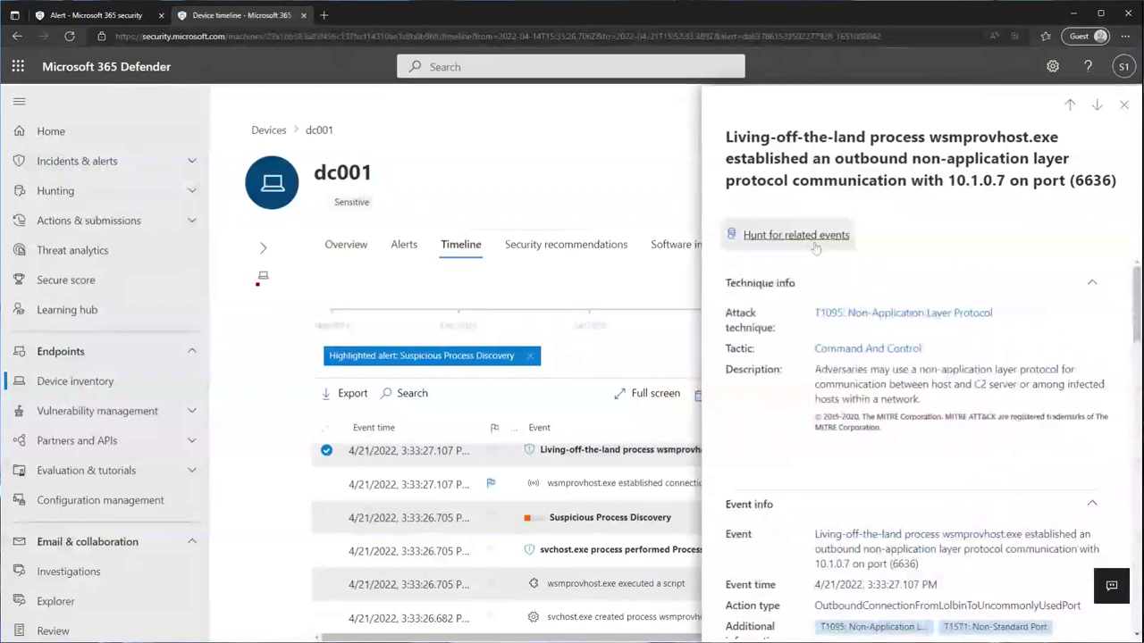
Open Advanced Hunting prefilled for events around the wsmprovhost.exe connection and run the query
{"action": "left_click", "coordinate": [796, 235]}
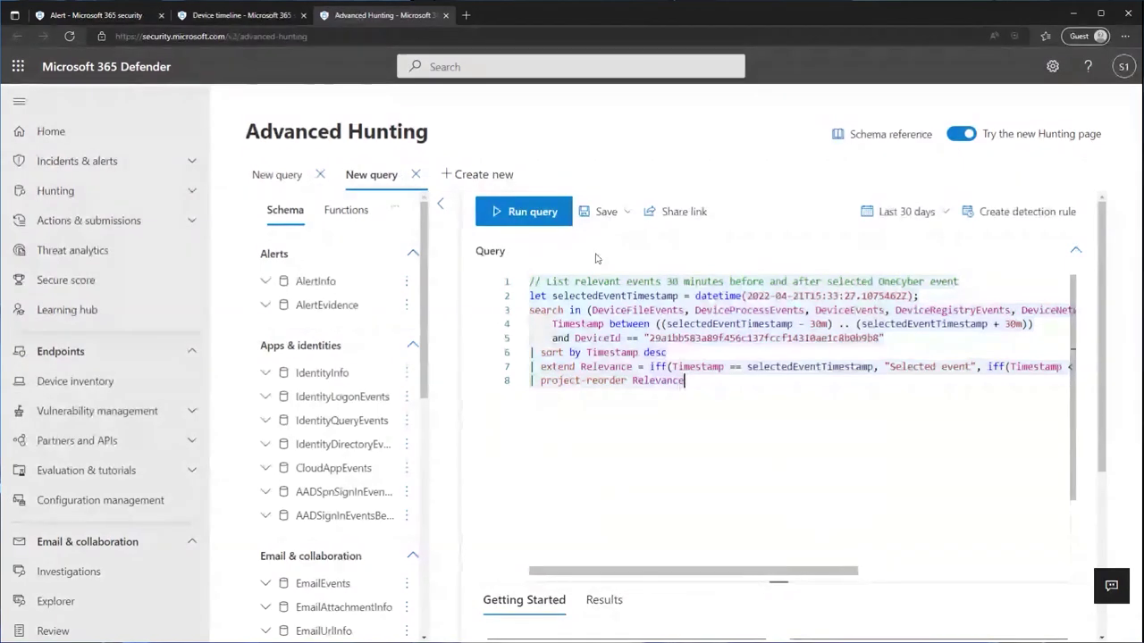
{"action": "left_click", "coordinate": [526, 212]}
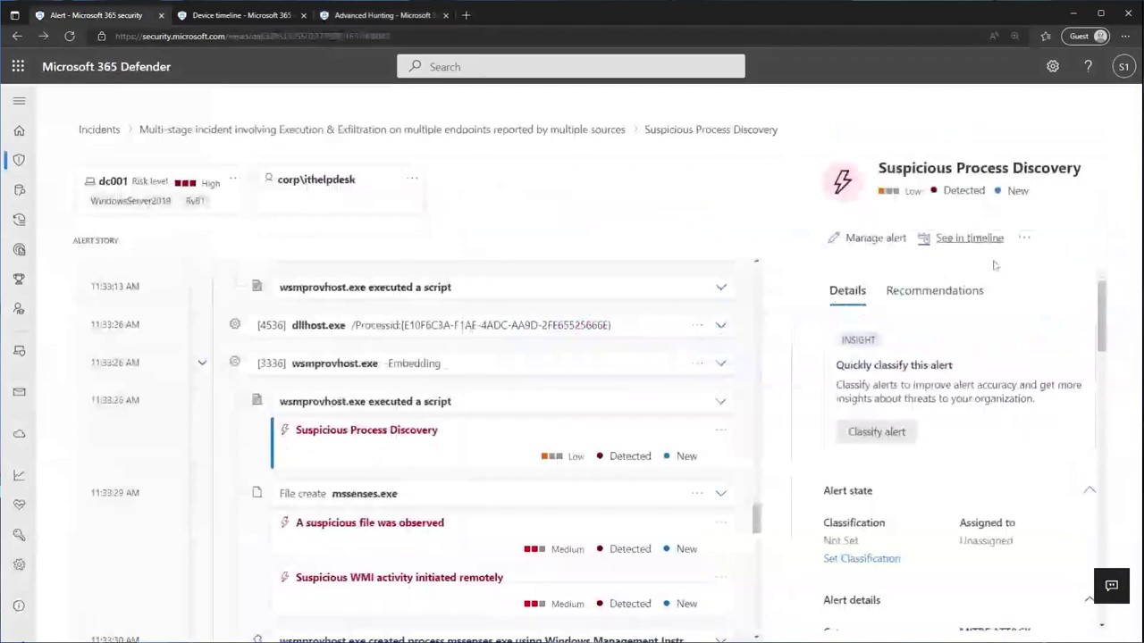
Open the '...' actions menu on the Suspicious Process Discovery alert
{"action": "left_click", "coordinate": [1024, 239]}
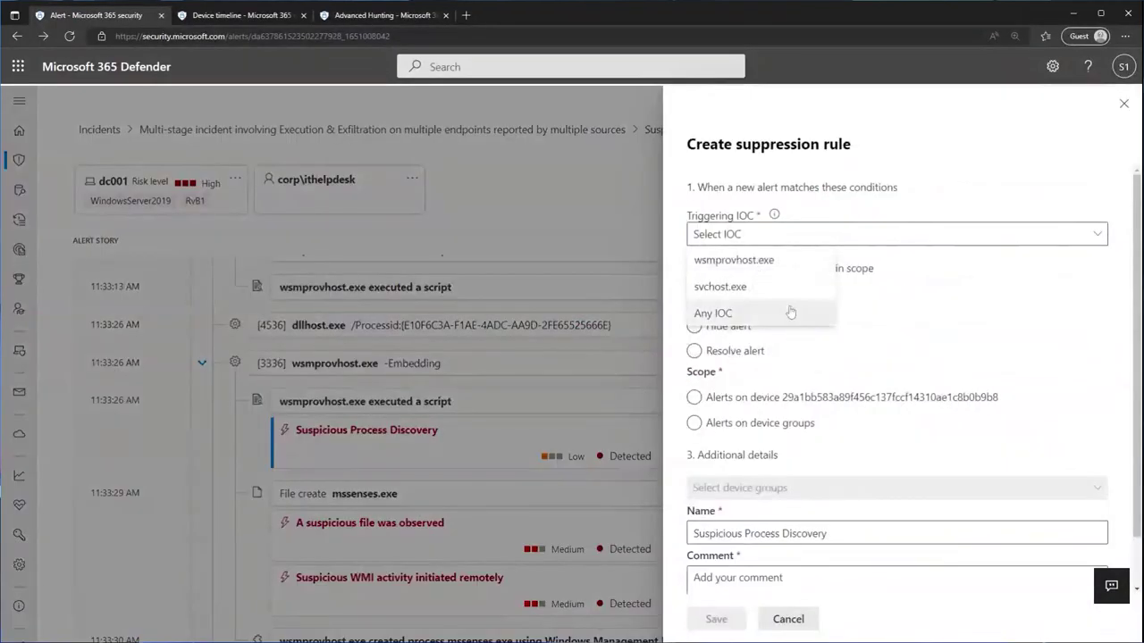
Select wsmprovhost.exe as the suppression rule's triggering IOC
{"action": "left_click", "coordinate": [798, 260]}
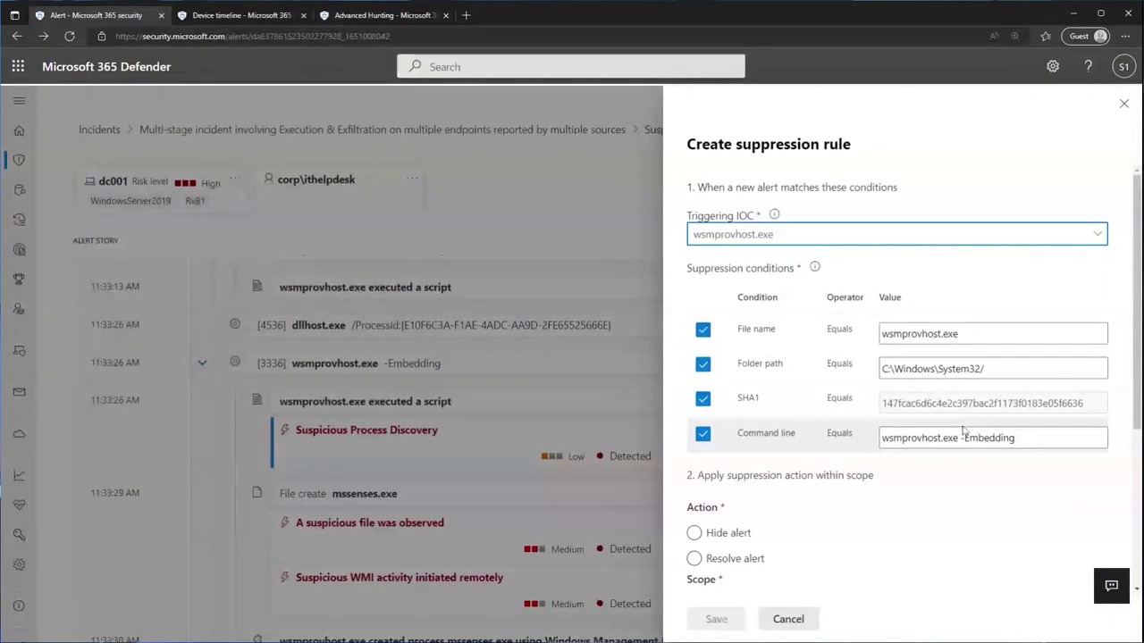
Try the Resolve and Hide actions, leaving the rule set to hide matching alerts
{"action": "scroll", "coordinate": [963, 431], "scroll_direction": "down", "scroll_amount": 2}
{"action": "left_click", "coordinate": [755, 365]}
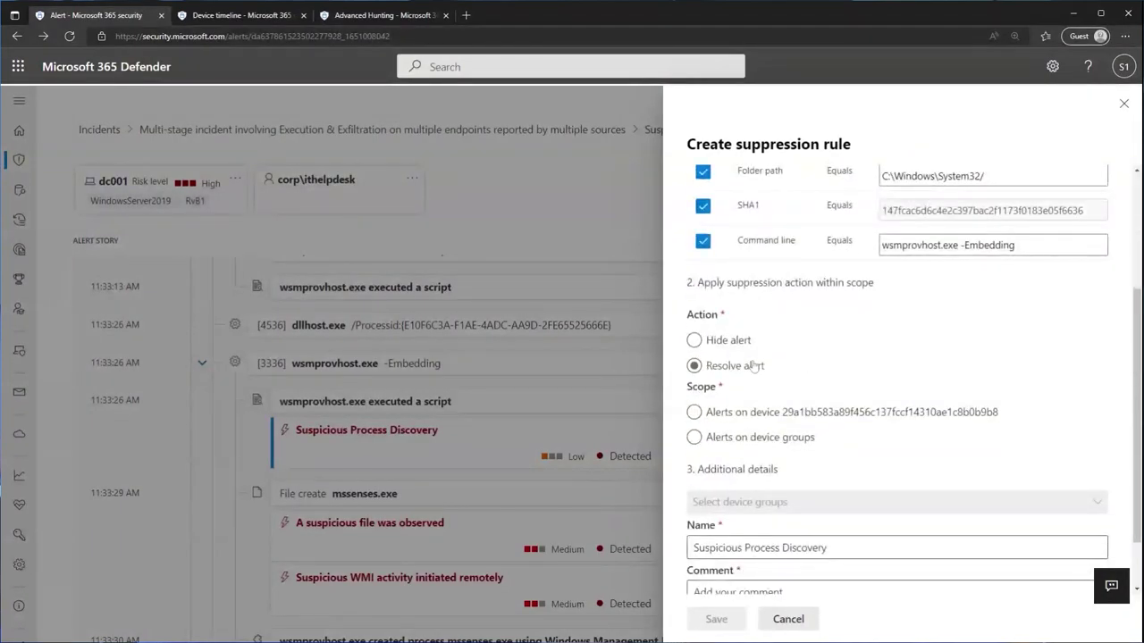
{"action": "left_click", "coordinate": [737, 344]}
{"action": "left_click", "coordinate": [723, 366]}
{"action": "left_click", "coordinate": [726, 341]}
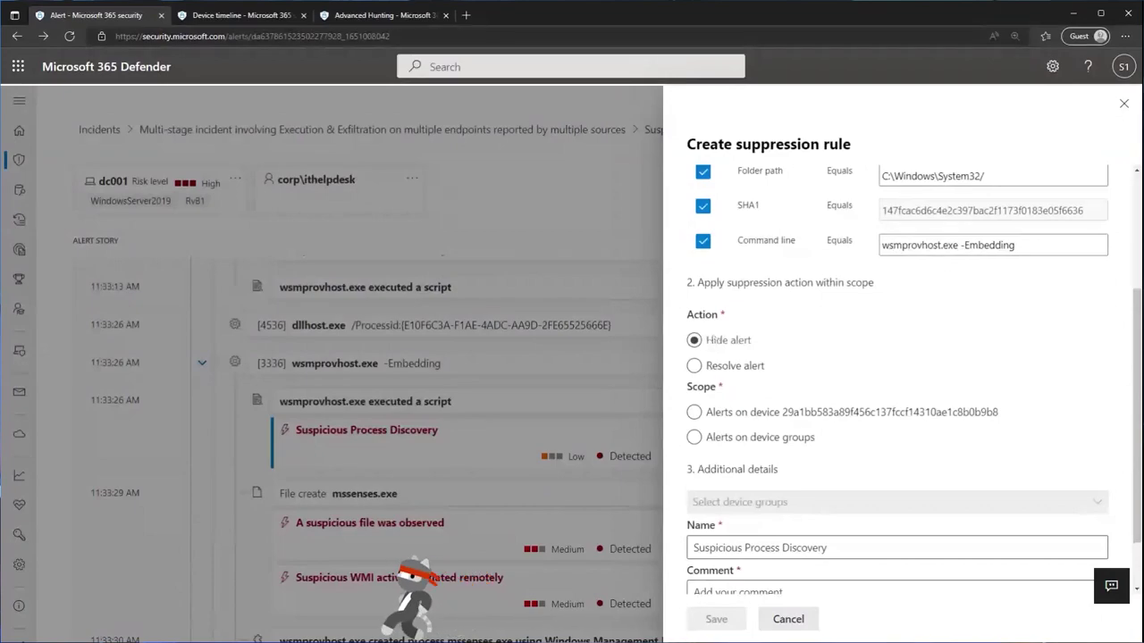
Try both scopes: alerts on this device, then alerts on device groups
{"action": "left_click", "coordinate": [744, 416]}
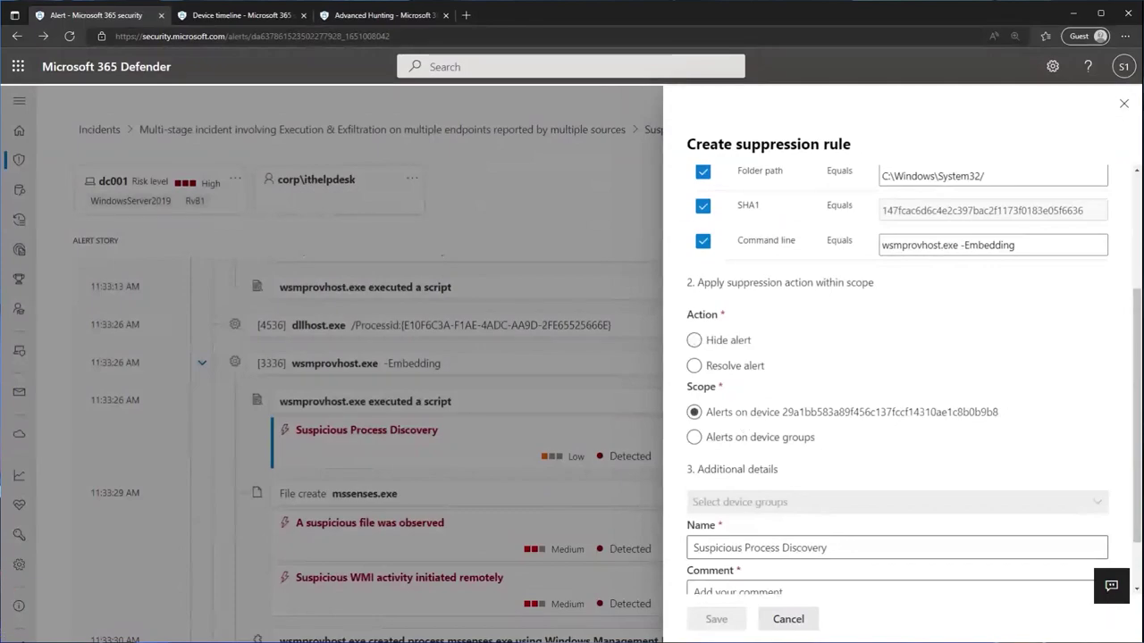
{"action": "left_click", "coordinate": [761, 443]}
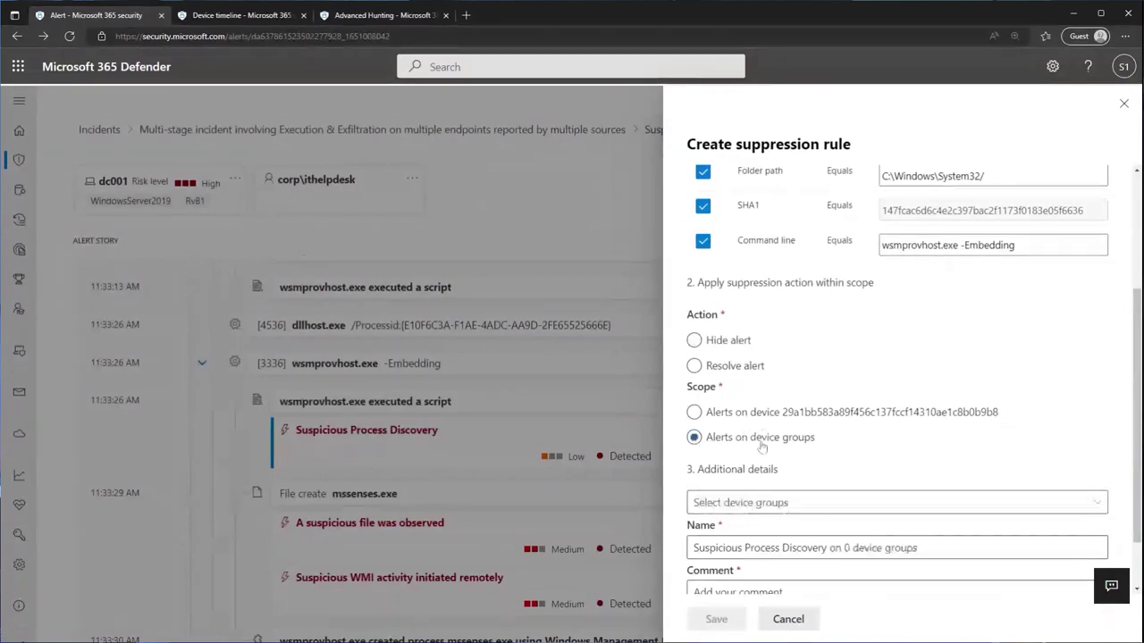
{"action": "scroll", "coordinate": [760, 447], "scroll_direction": "down", "scroll_amount": 1}
{"action": "scroll", "coordinate": [825, 462], "scroll_direction": "down", "scroll_amount": 1}
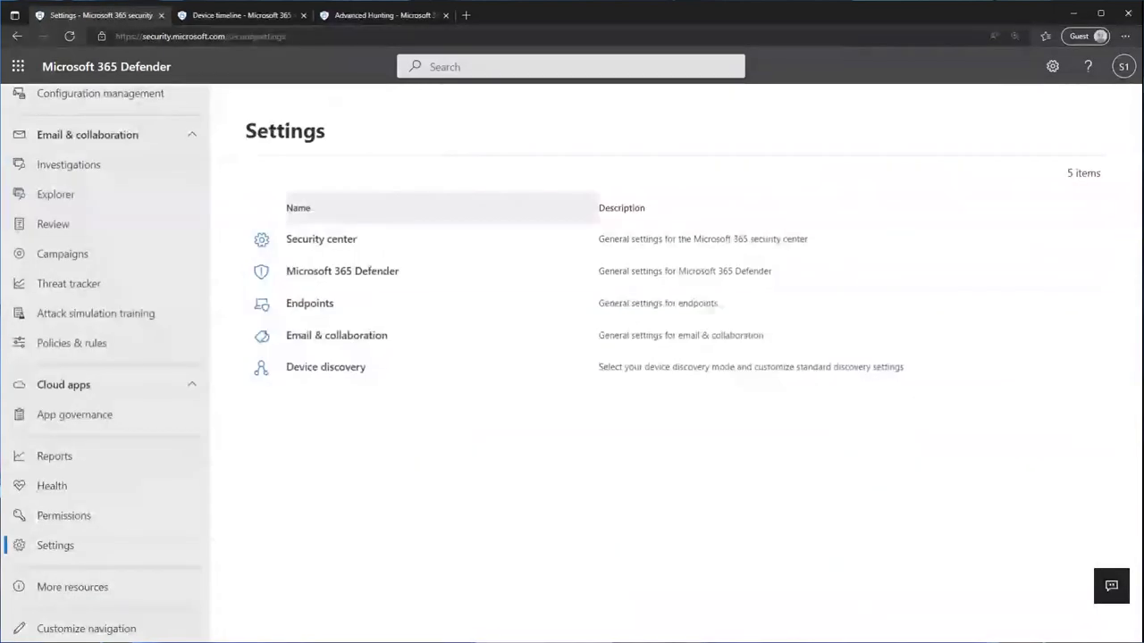
Open Endpoints settings and select Alert suppression from its section list
{"action": "left_click", "coordinate": [313, 304]}
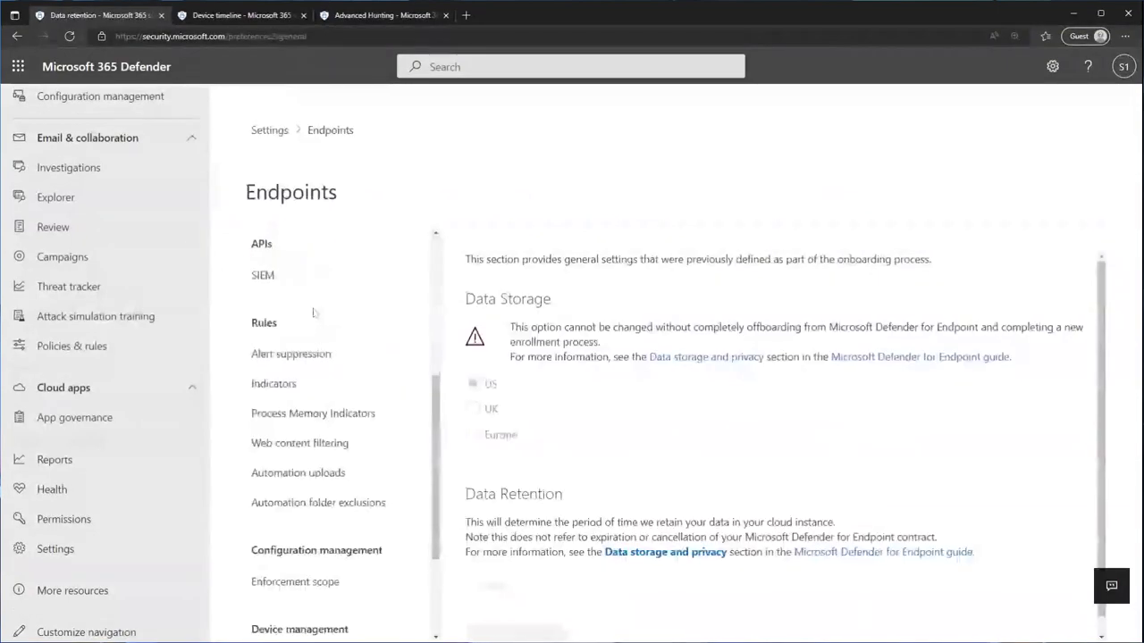
{"action": "scroll", "coordinate": [312, 312], "scroll_direction": "down", "scroll_amount": 1}
{"action": "scroll", "coordinate": [313, 312], "scroll_direction": "up", "scroll_amount": 1}
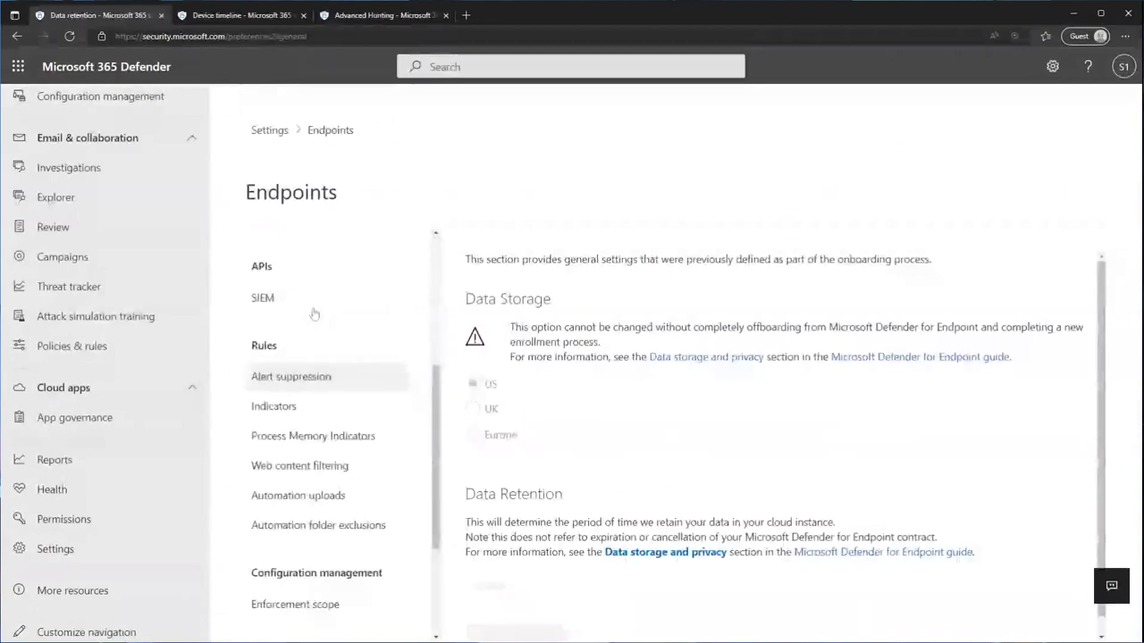
{"action": "scroll", "coordinate": [314, 313], "scroll_direction": "down", "scroll_amount": 1}
{"action": "left_click", "coordinate": [314, 313]}
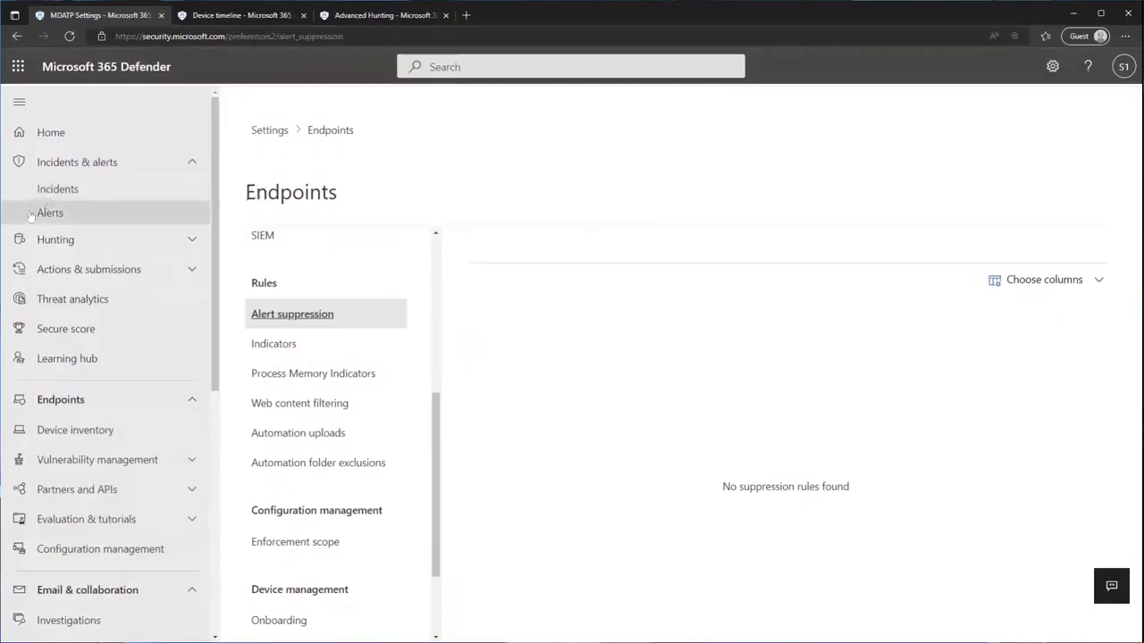
Go to the Alerts queue from the left navigation
{"action": "left_click", "coordinate": [41, 217]}
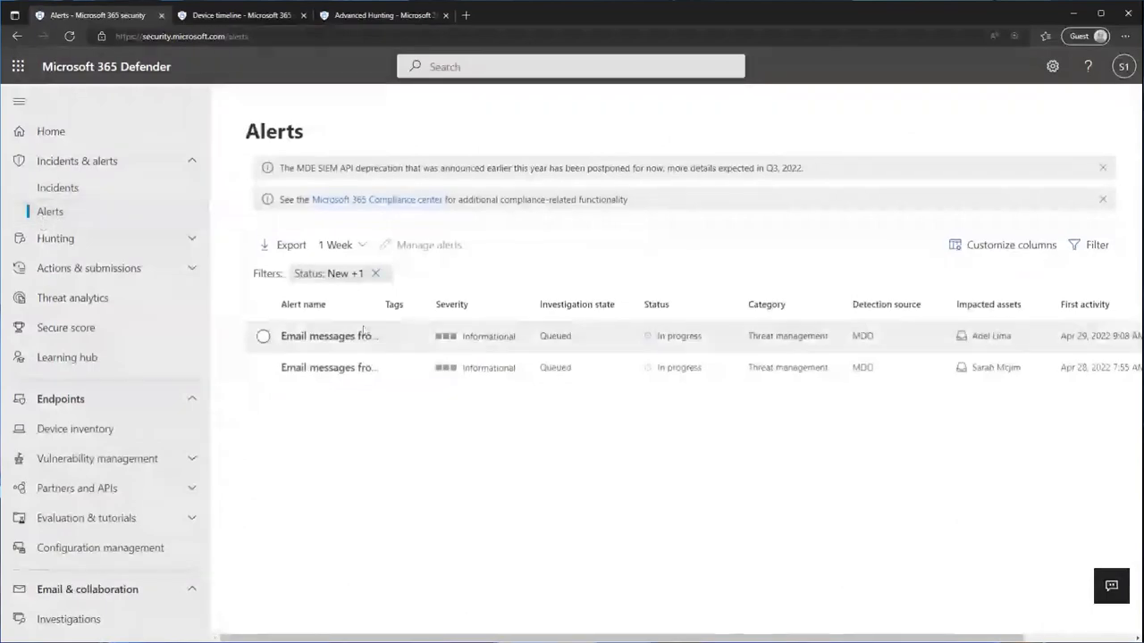
Open the first alert in the queue, 'Email messages from a campaign removed after delivery'
{"action": "left_click", "coordinate": [331, 337]}
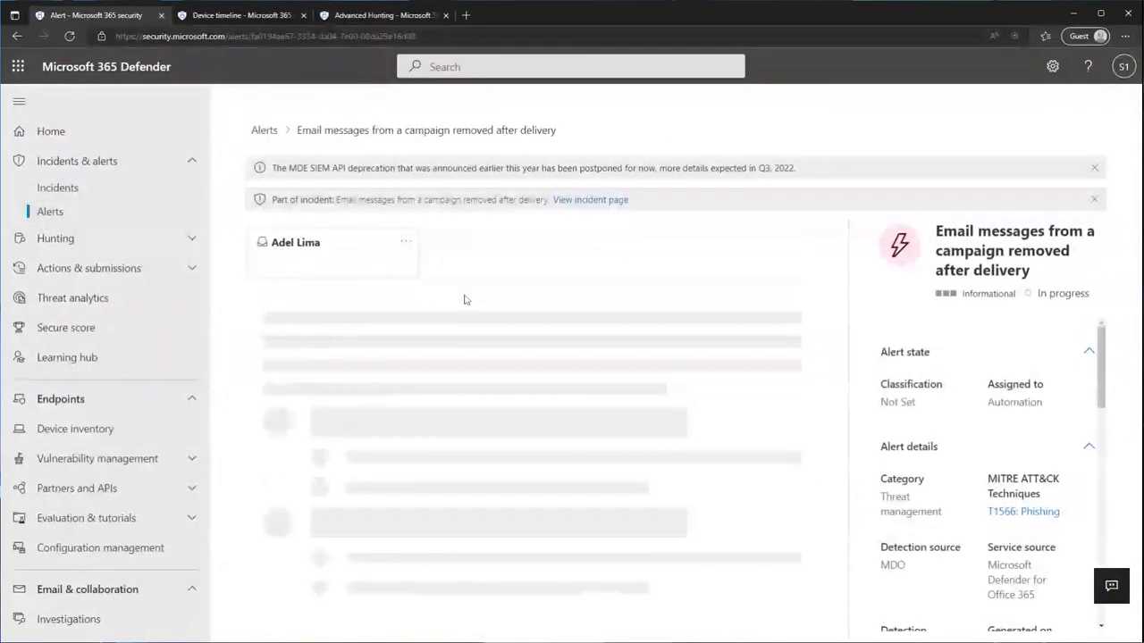